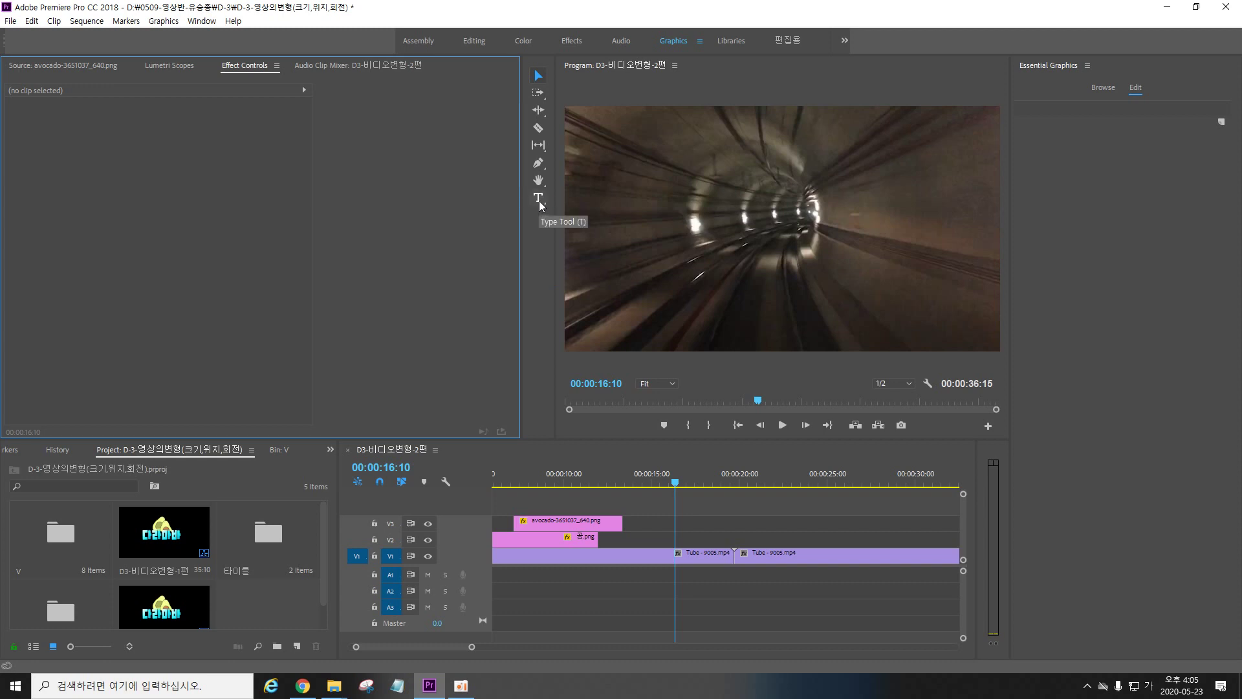
Step: Select the Type Tool to add text over the tunnel footage
{"action": "left_click", "coordinate": [540, 199]}
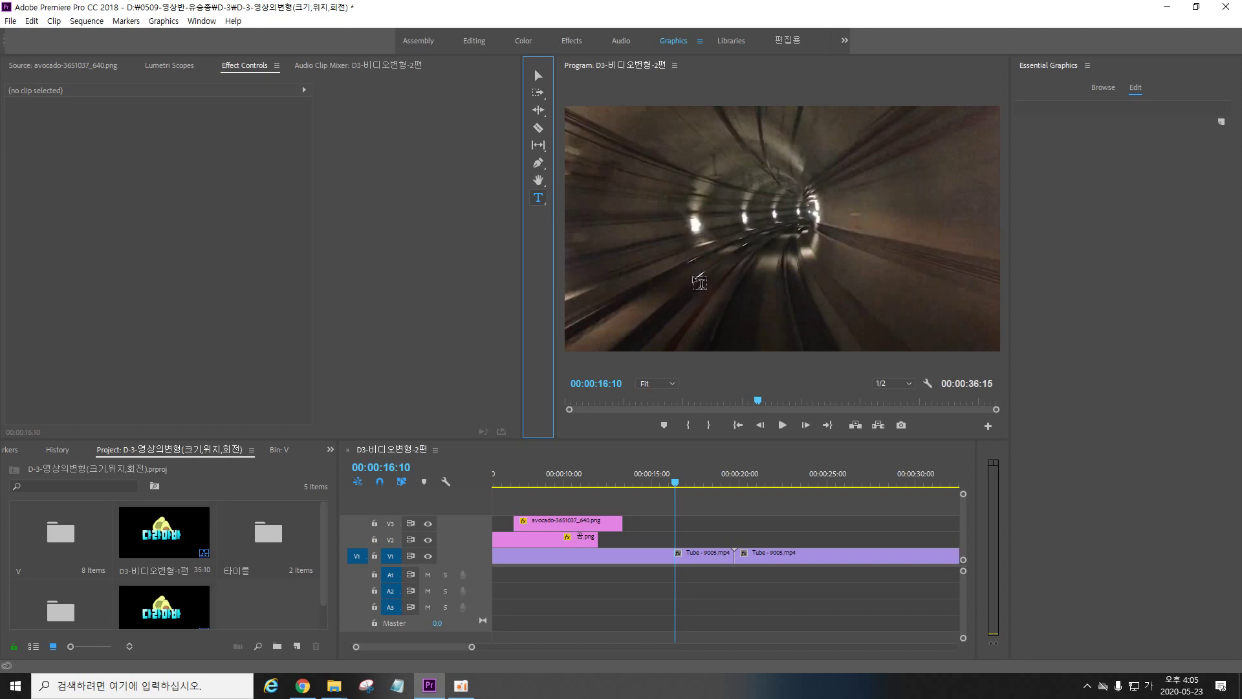
Step: Type a ㅎㅎㅎㅎ text graphic on the frame, then return to the Selection Tool
{"action": "left_click", "coordinate": [699, 277]}
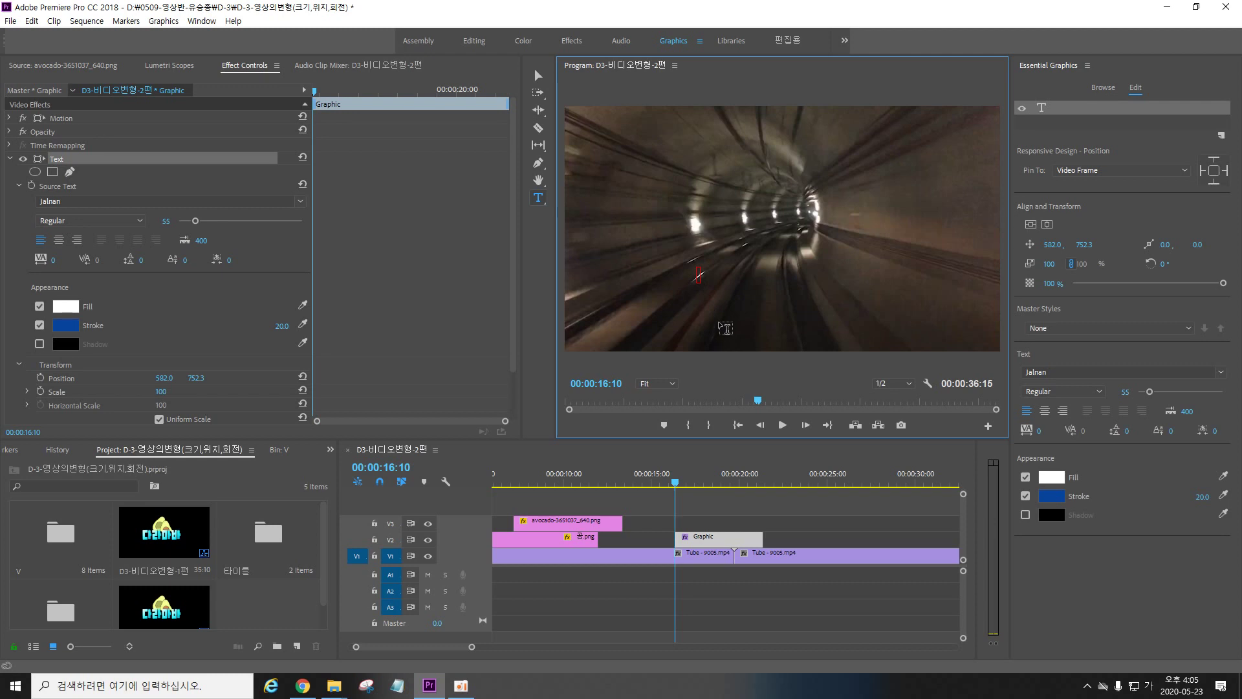
{"action": "type", "text": "ㅎㅎㅎ"}
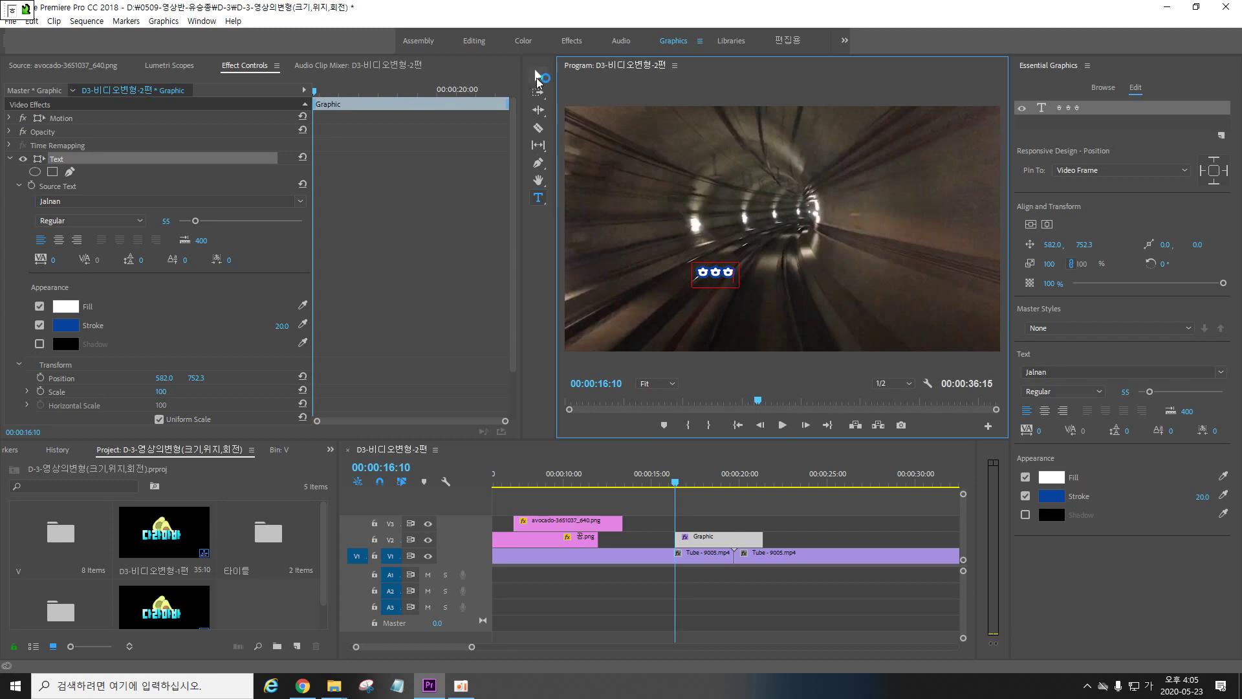
{"action": "left_click", "coordinate": [539, 76]}
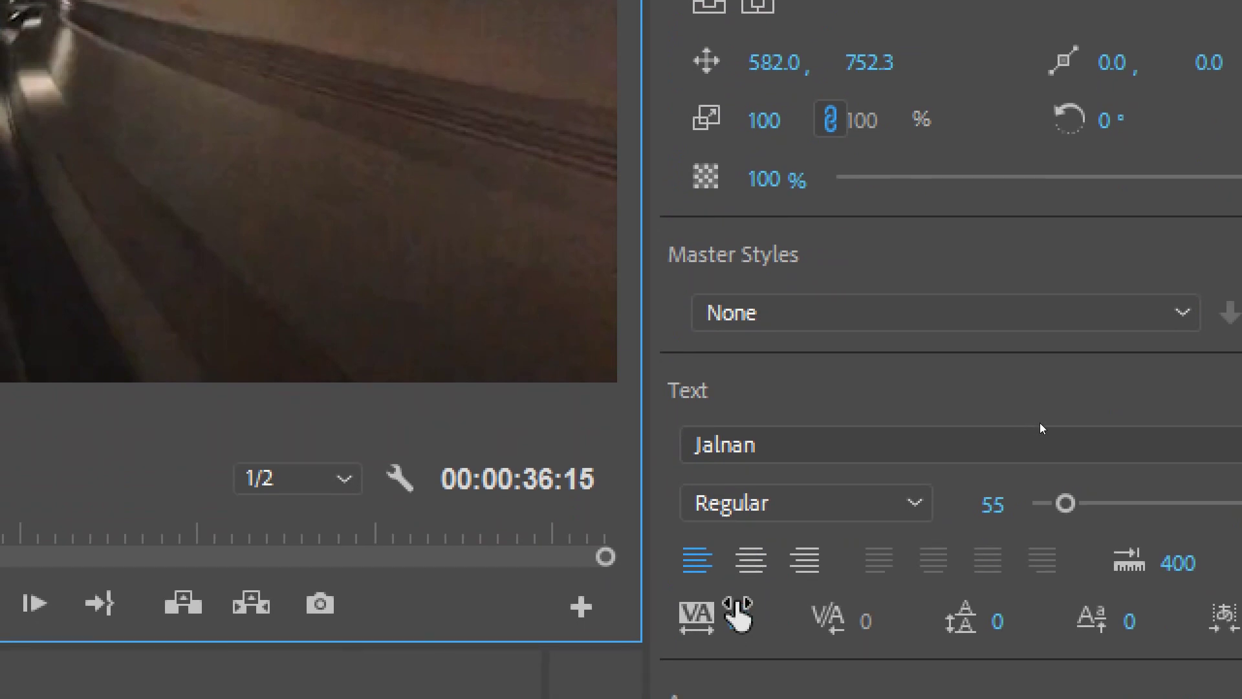
Step: Center-align the ㅎㅎㅎㅎ text, set it to 31 pt, and move it to the lower right
{"action": "left_click", "coordinate": [752, 562]}
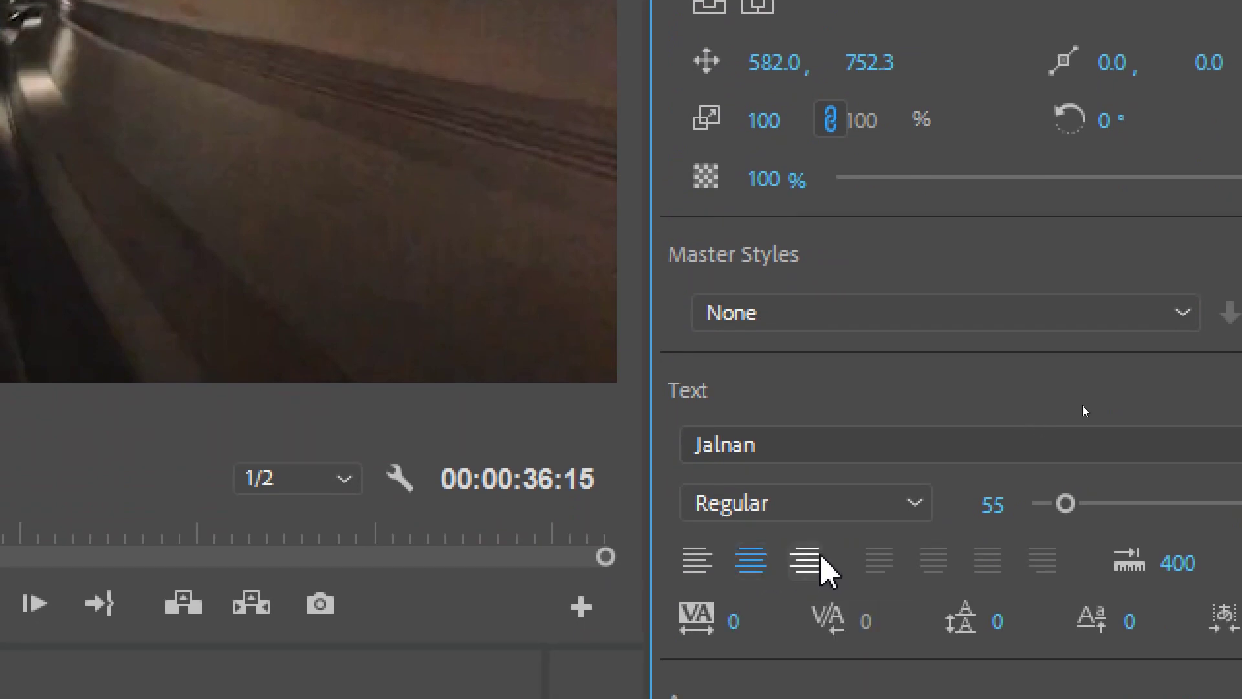
{"action": "left_click", "coordinate": [1089, 512]}
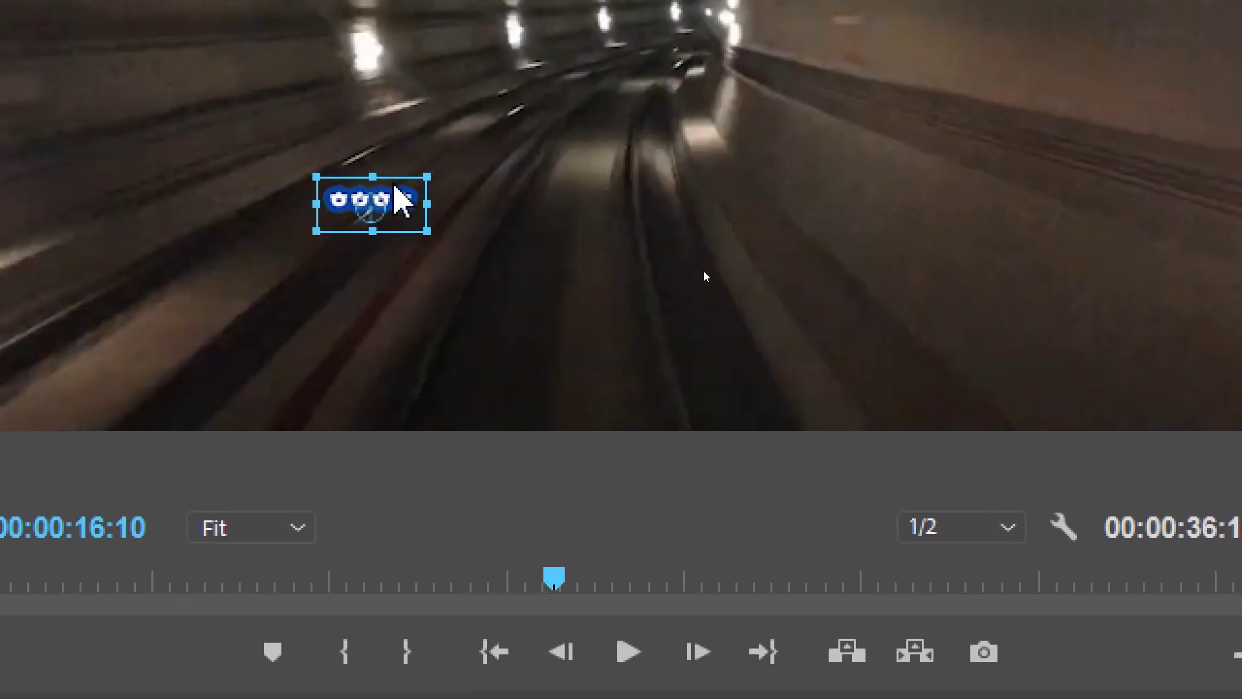
{"action": "left_click_drag", "start_coordinate": [396, 189], "coordinate": [1063, 341]}
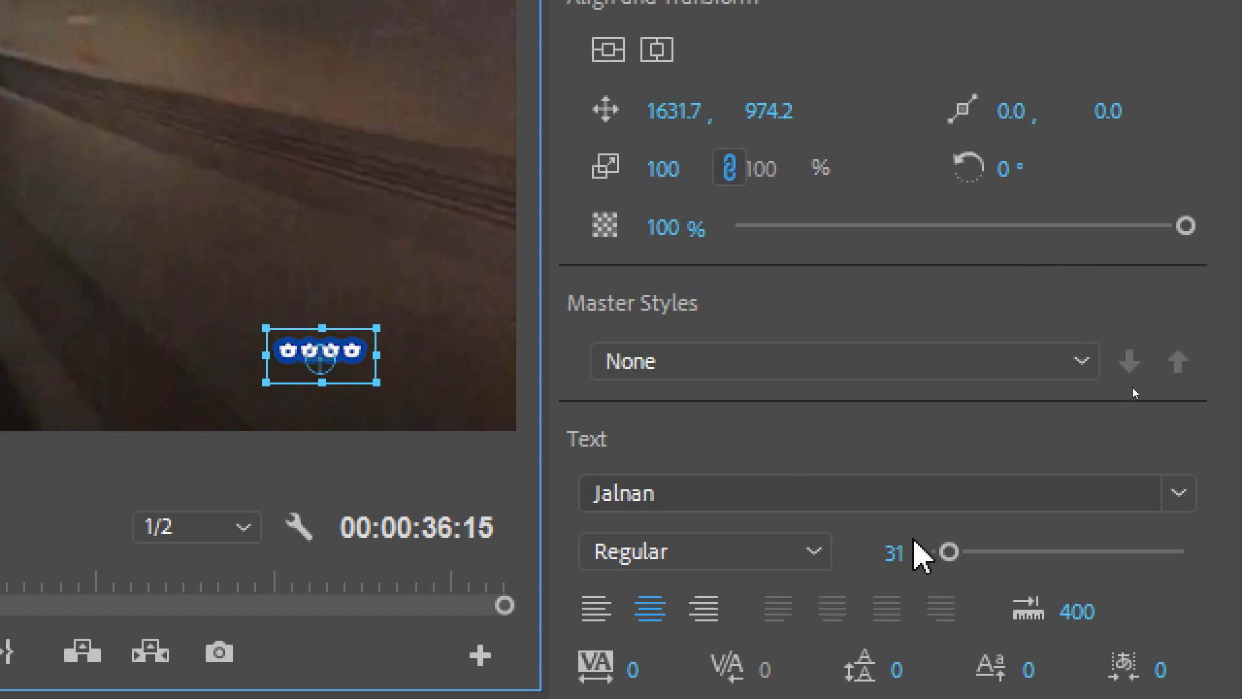
Step: Scrub the text's Scale up to 180, then reset it to 100
{"action": "left_click", "coordinate": [663, 170]}
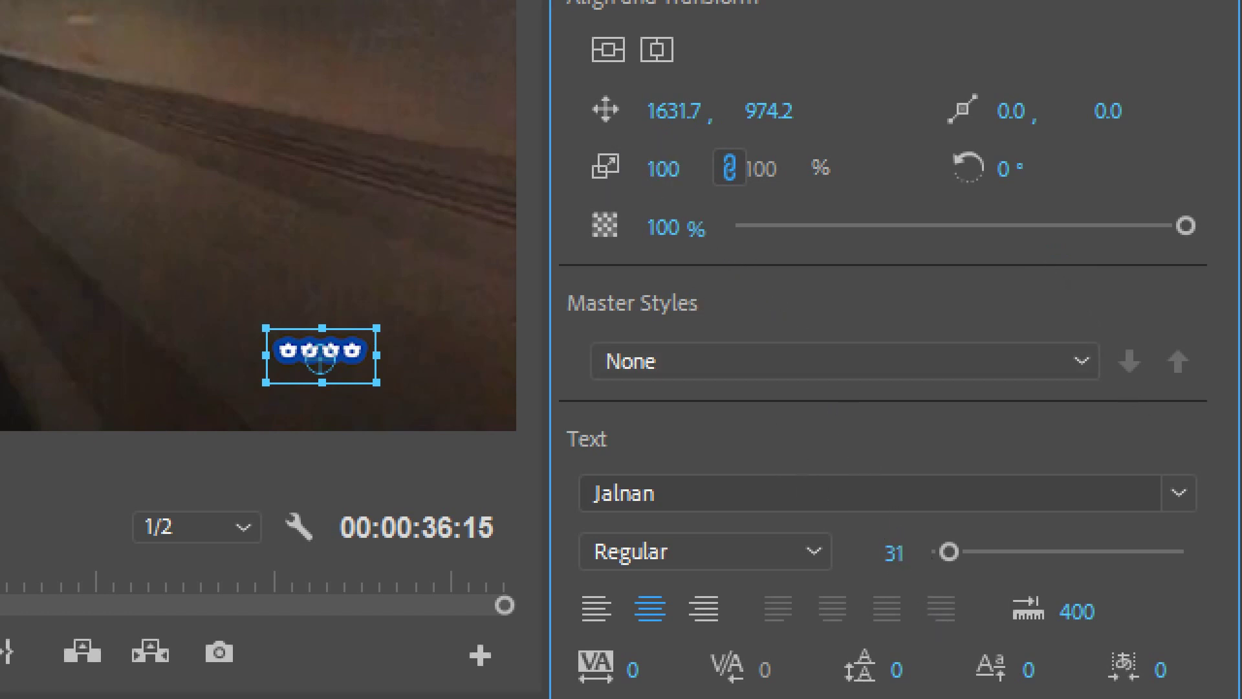
{"action": "left_click_drag", "start_coordinate": [663, 170], "coordinate": [683, 206]}
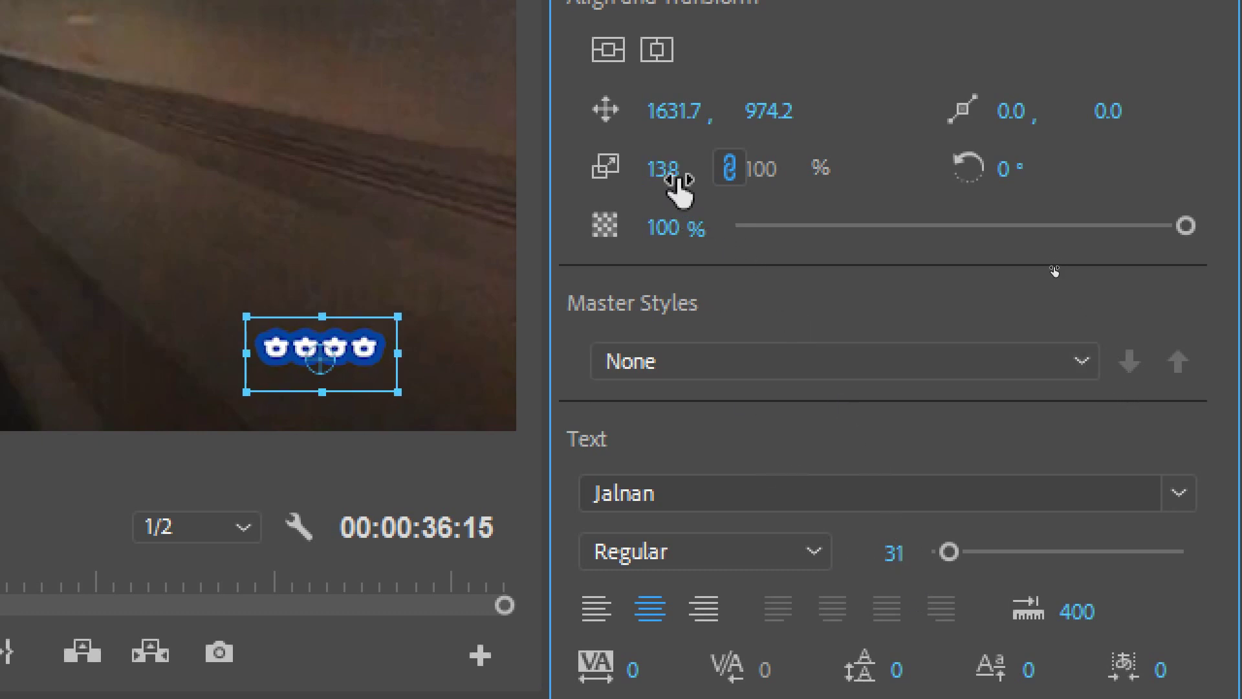
{"action": "left_click_drag", "start_coordinate": [678, 184], "coordinate": [706, 184]}
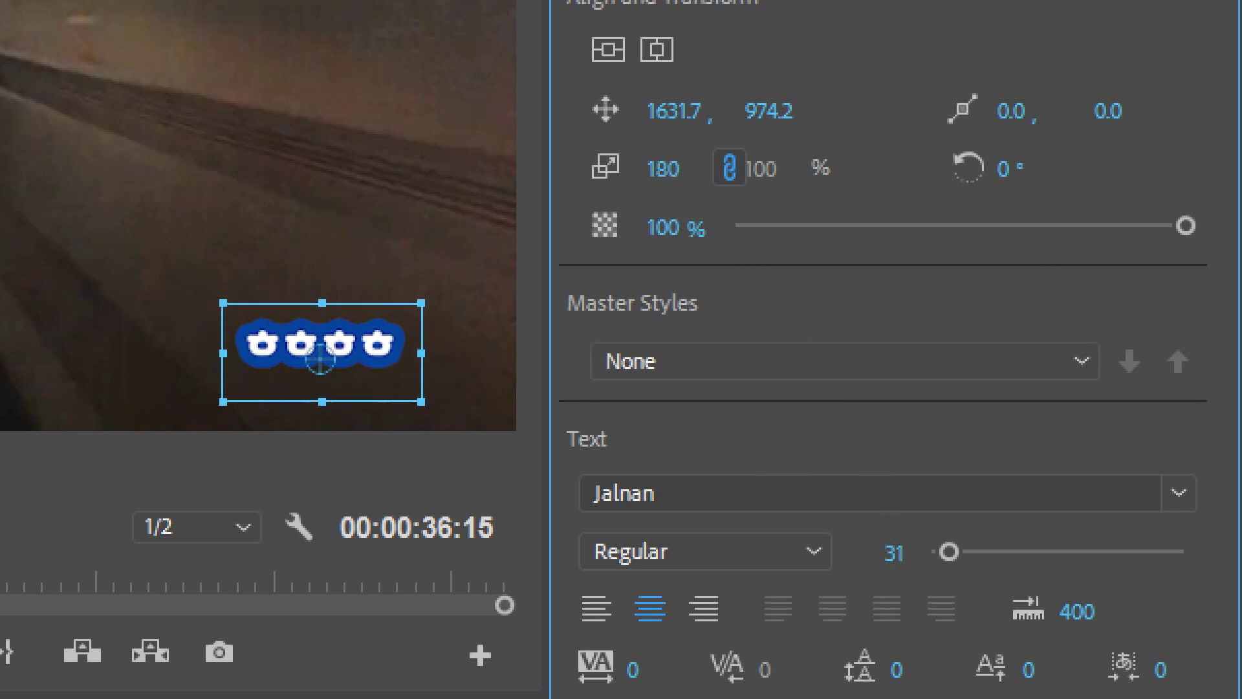
{"action": "left_click", "coordinate": [676, 167]}
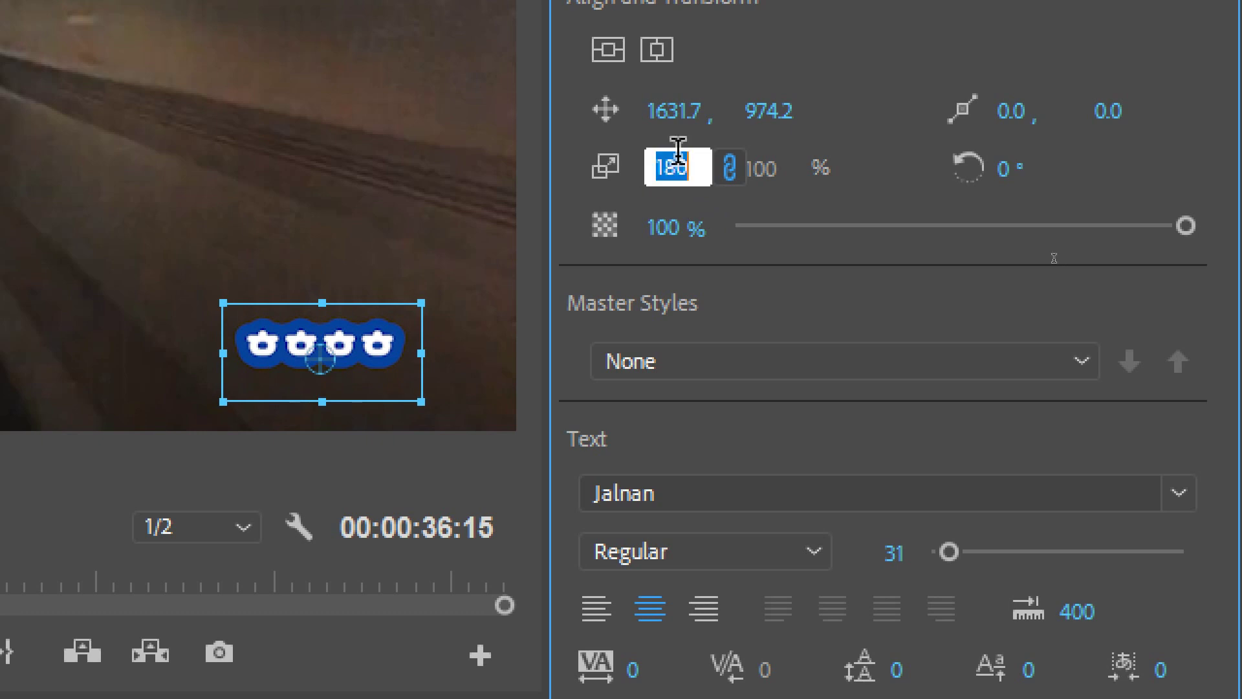
{"action": "type", "text": "1"}
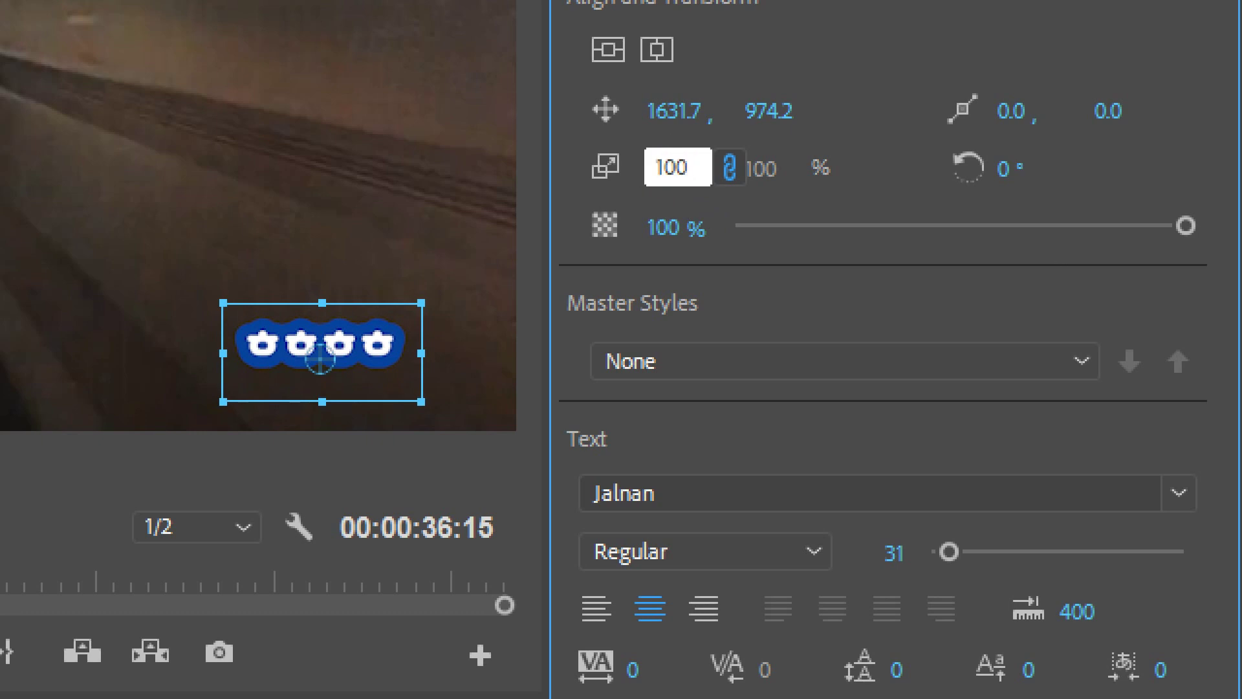
{"action": "key", "text": "Return"}
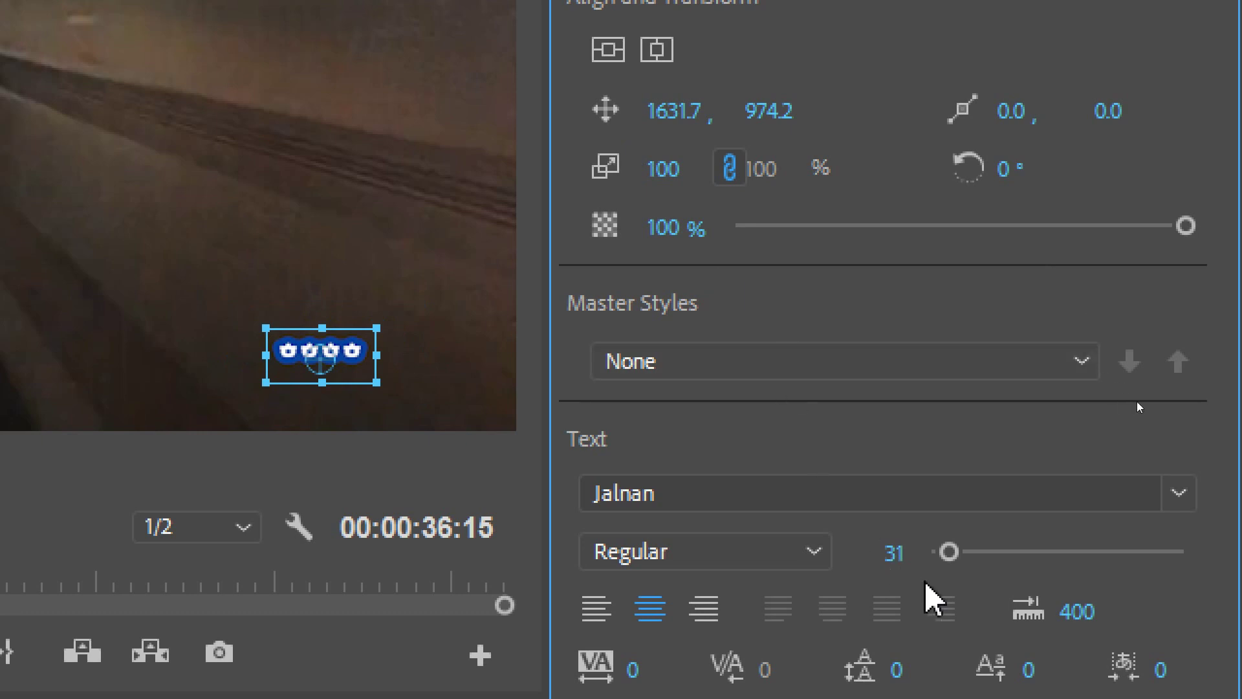
Step: Set the font size to 68 and move the text toward the left of the frame
{"action": "left_click_drag", "start_coordinate": [949, 552], "coordinate": [985, 551]}
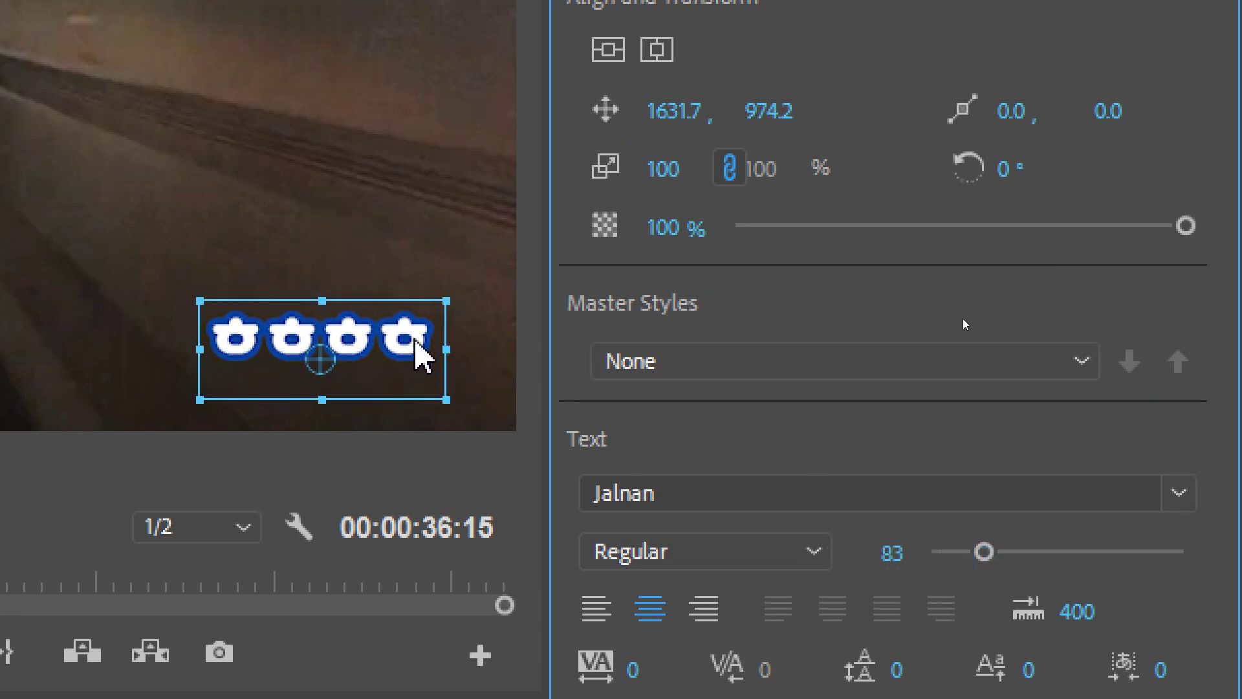
{"action": "left_click_drag", "start_coordinate": [398, 326], "coordinate": [382, 283]}
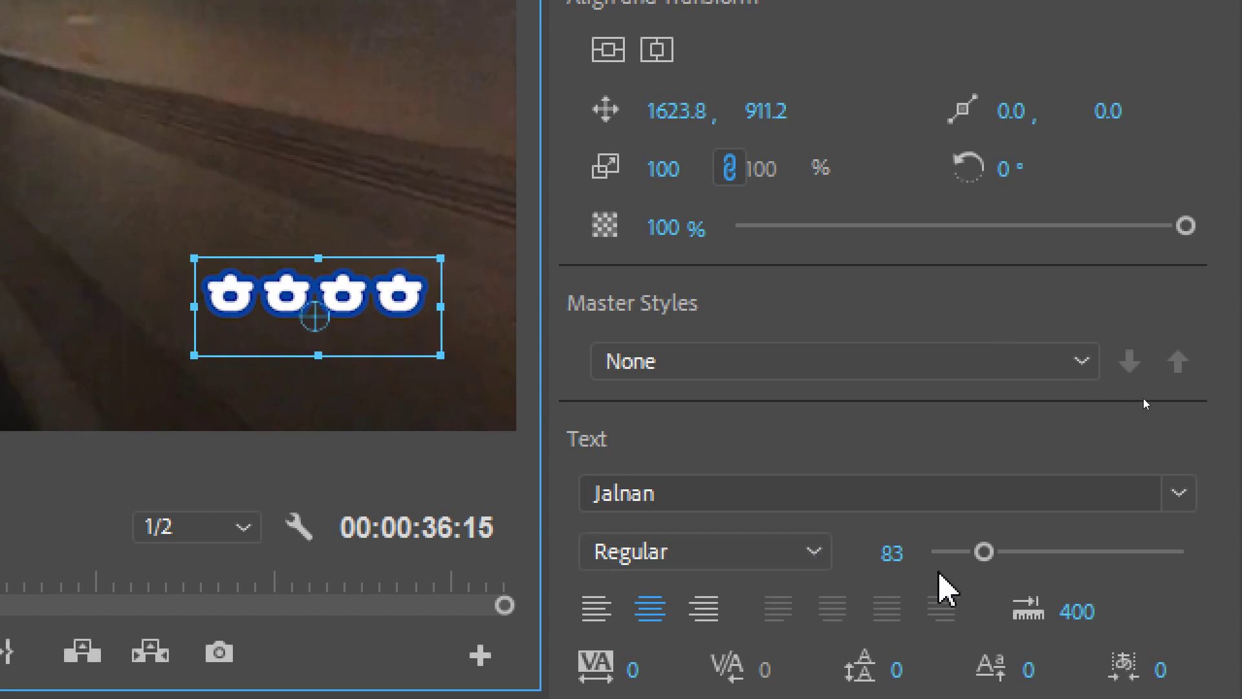
{"action": "left_click_drag", "start_coordinate": [982, 552], "coordinate": [1002, 551]}
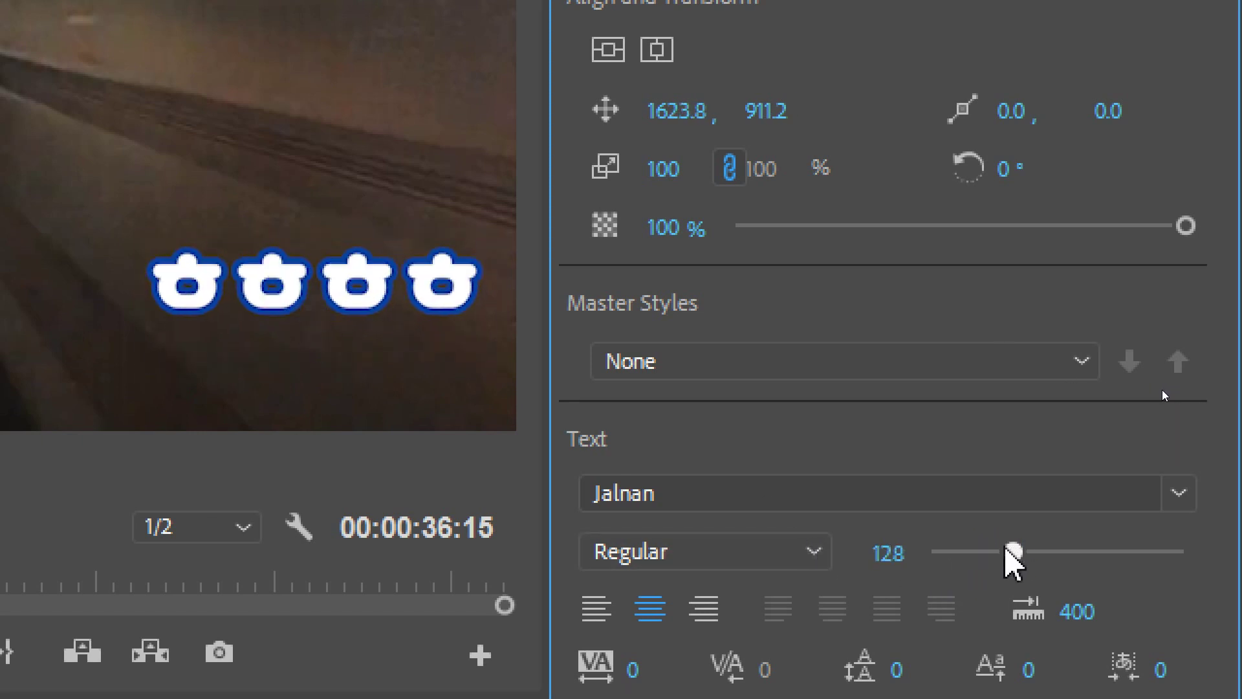
{"action": "left_click_drag", "start_coordinate": [976, 554], "coordinate": [971, 557]}
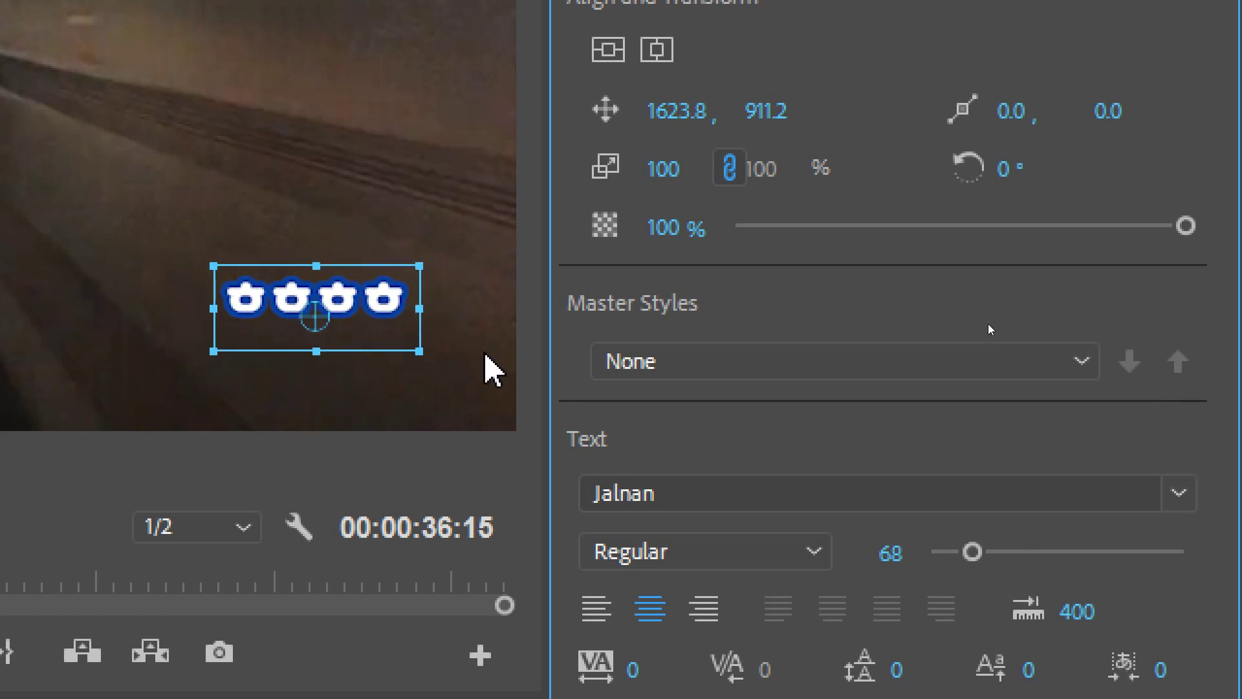
{"action": "left_click_drag", "start_coordinate": [364, 299], "coordinate": [333, 291]}
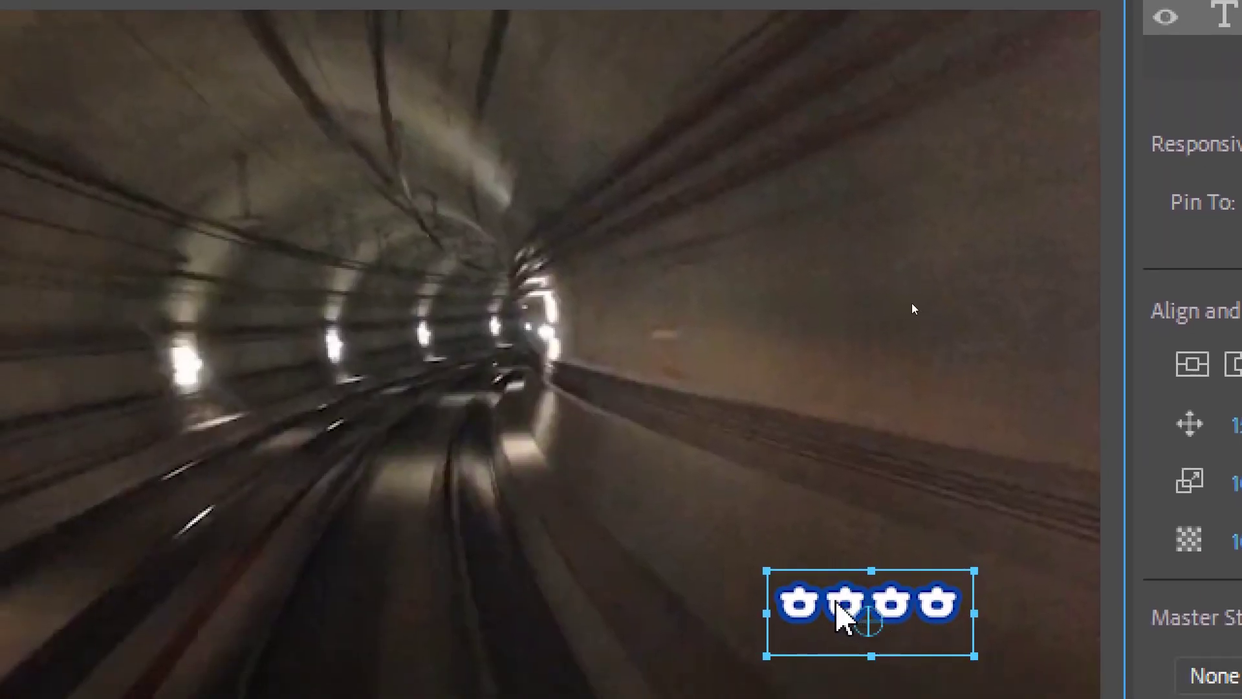
{"action": "left_click_drag", "start_coordinate": [842, 615], "coordinate": [226, 366]}
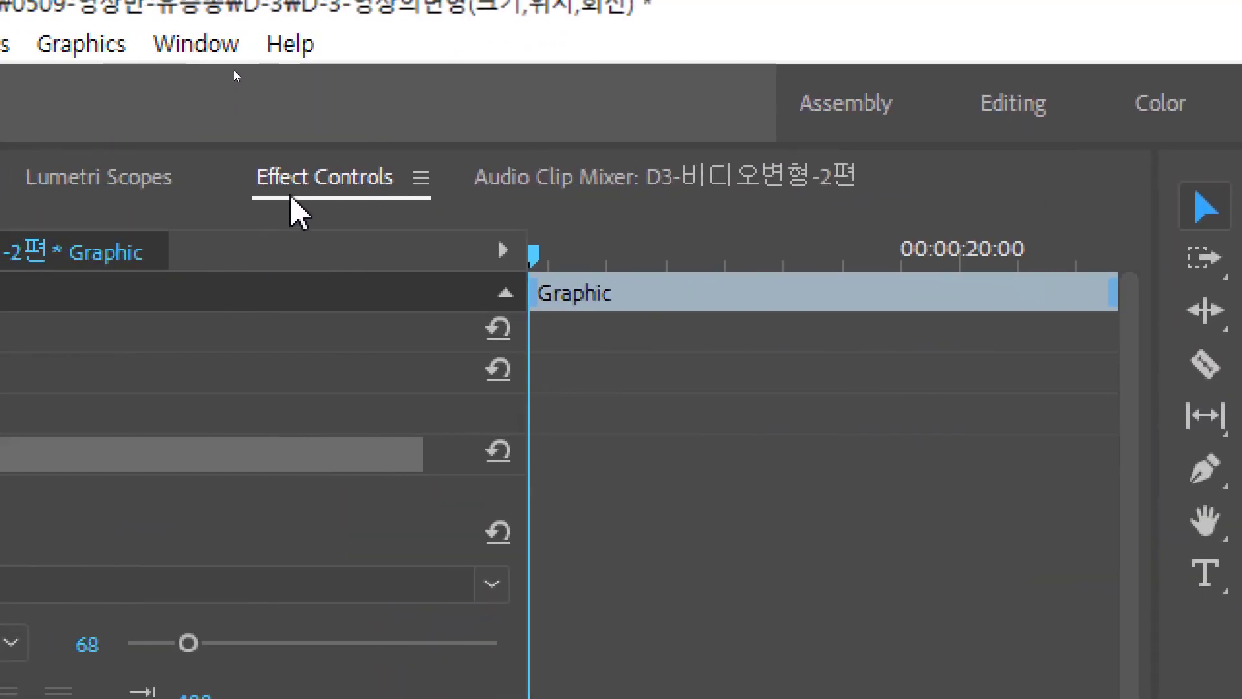
Step: Expand the Text (ㅎㅎㅎㅎ) effect's Transform properties in Effect Controls
{"action": "left_click", "coordinate": [296, 215]}
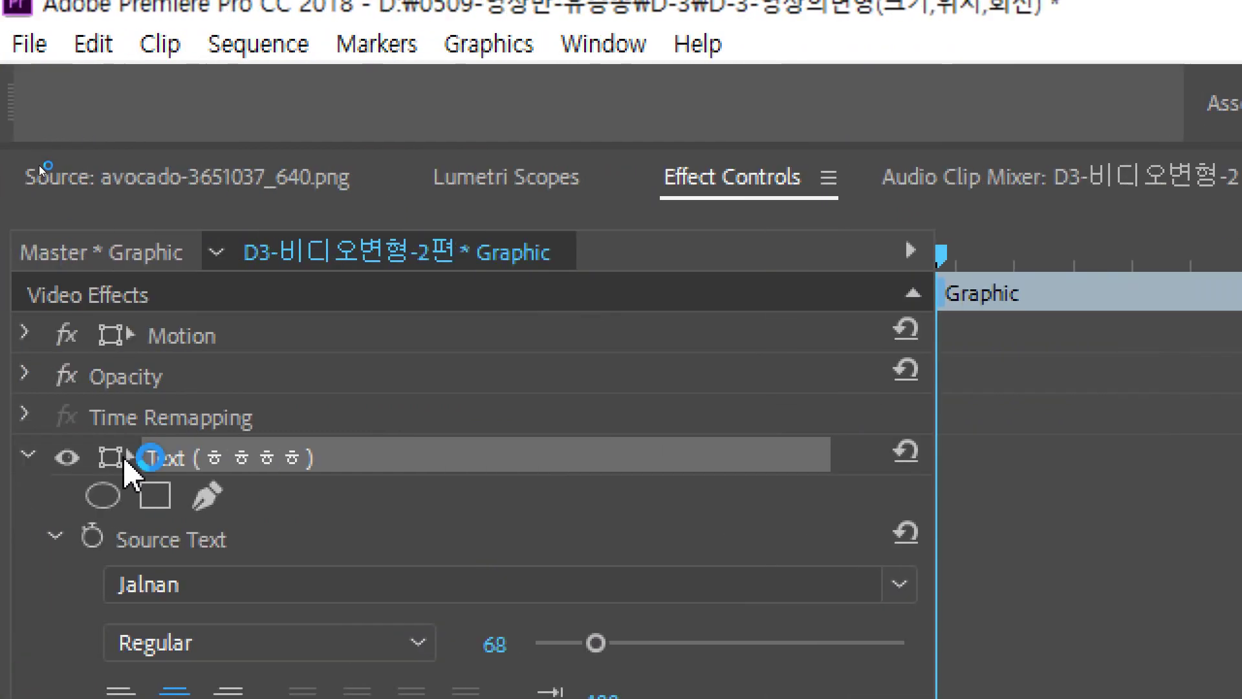
{"action": "left_click", "coordinate": [27, 455]}
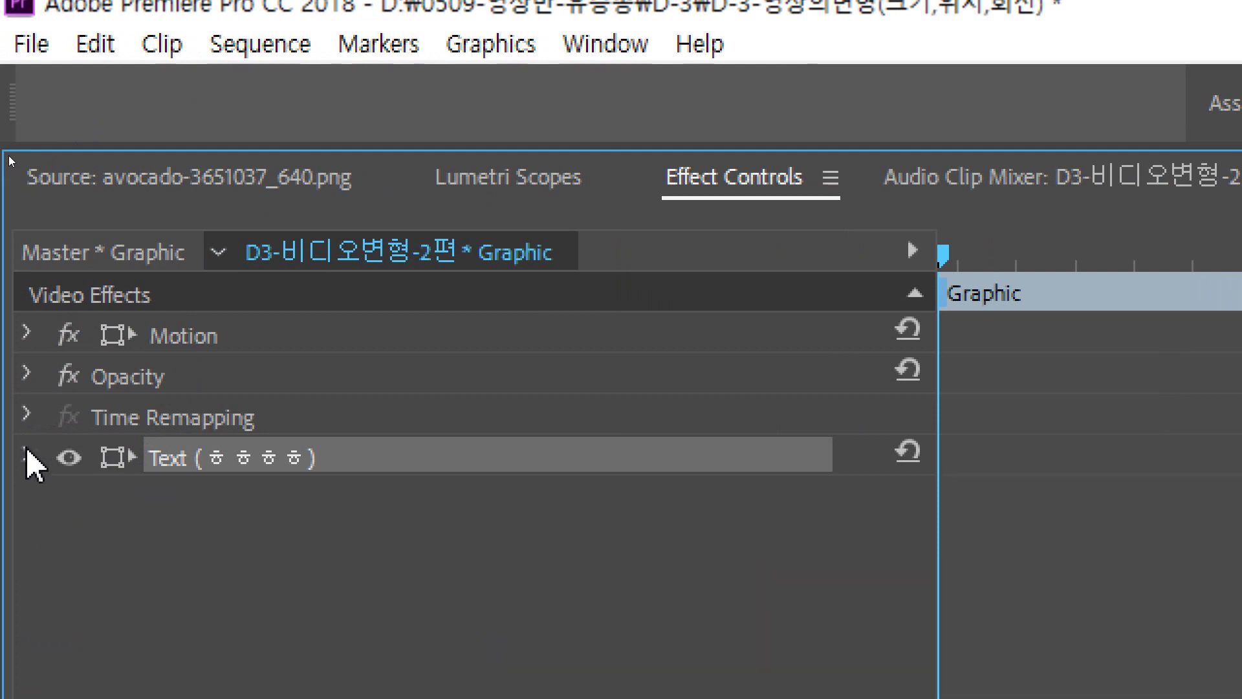
{"action": "left_click", "coordinate": [181, 341]}
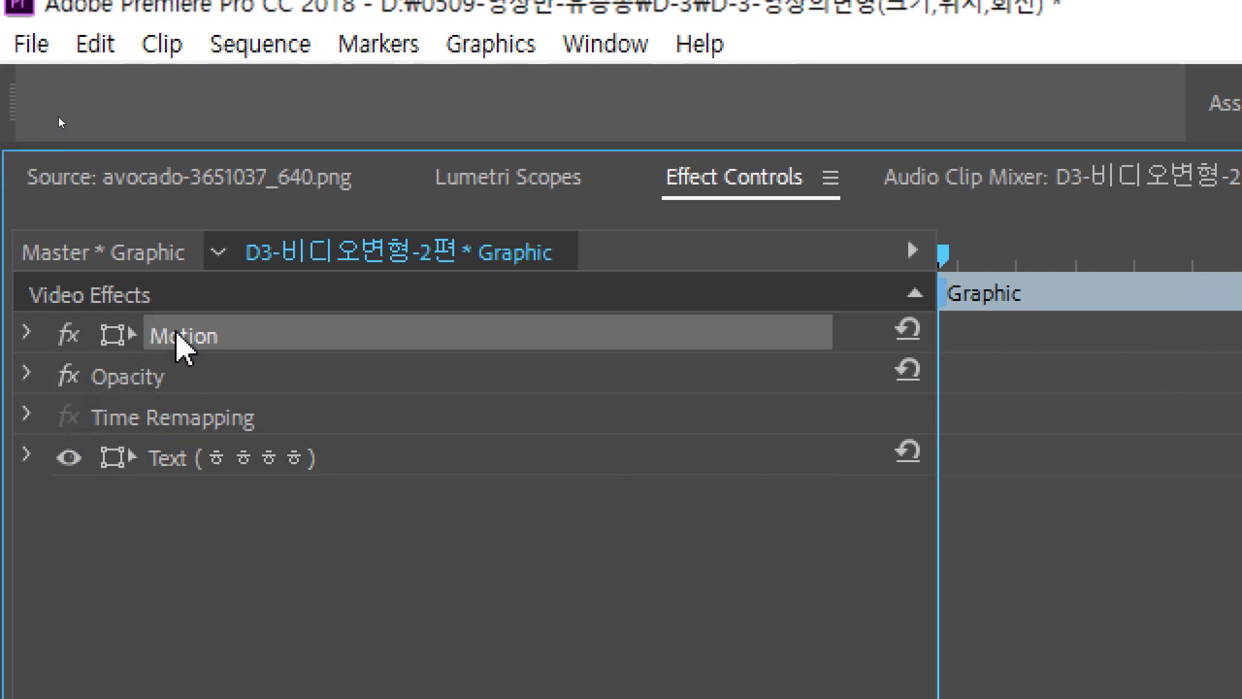
{"action": "left_click", "coordinate": [140, 377]}
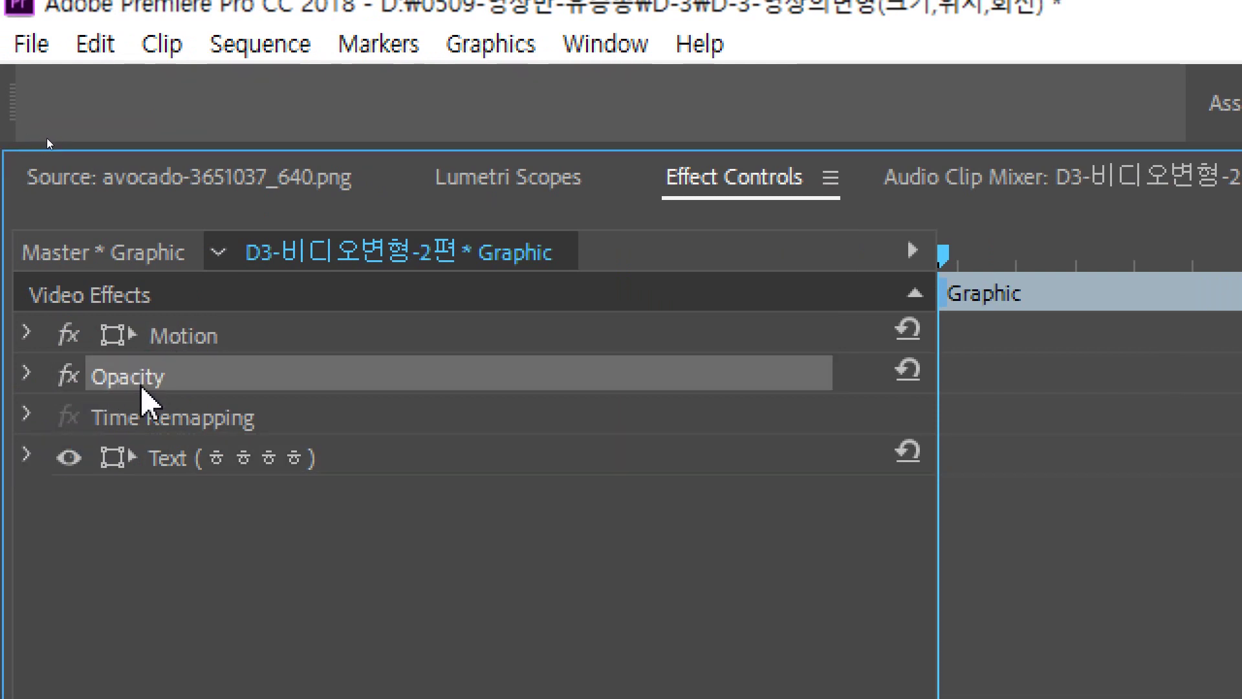
{"action": "left_click", "coordinate": [159, 456]}
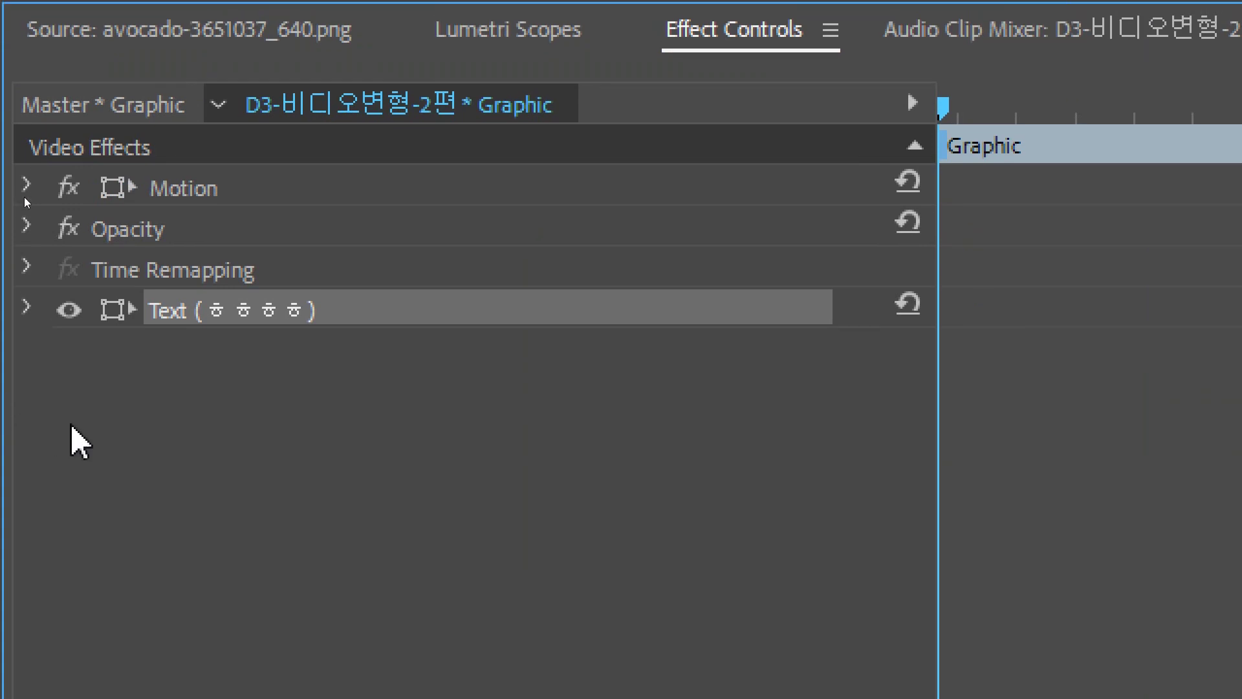
{"action": "left_click", "coordinate": [27, 309]}
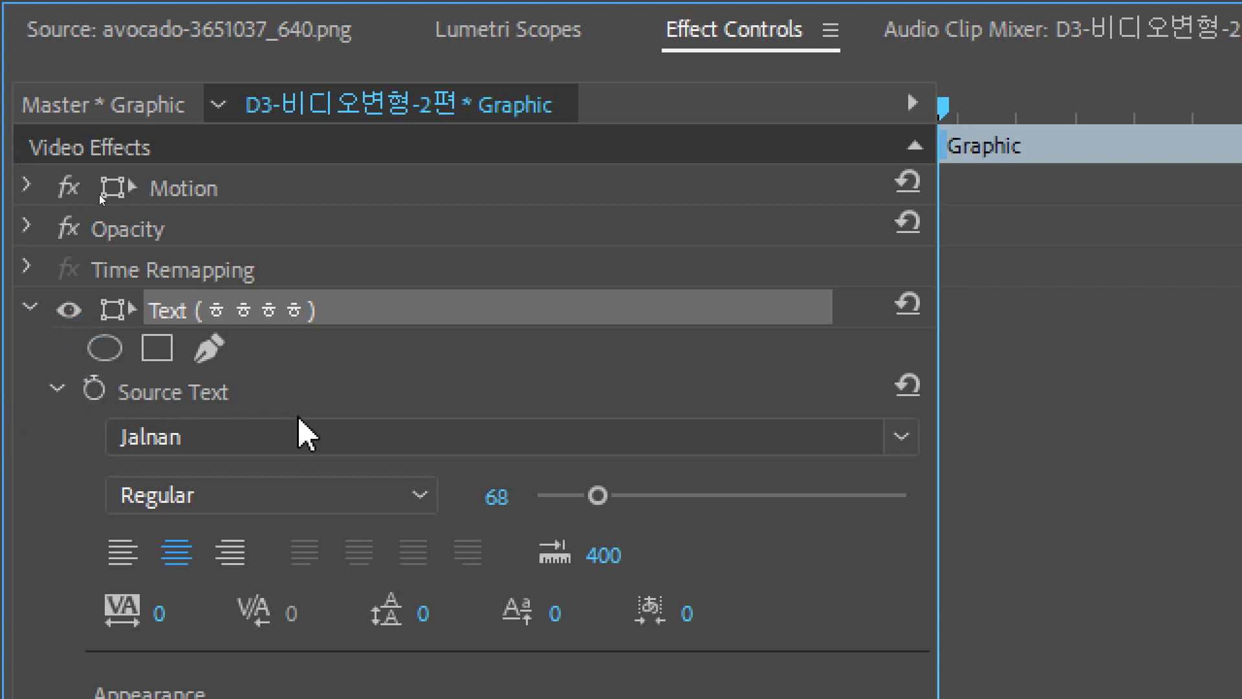
{"action": "left_click", "coordinate": [58, 390]}
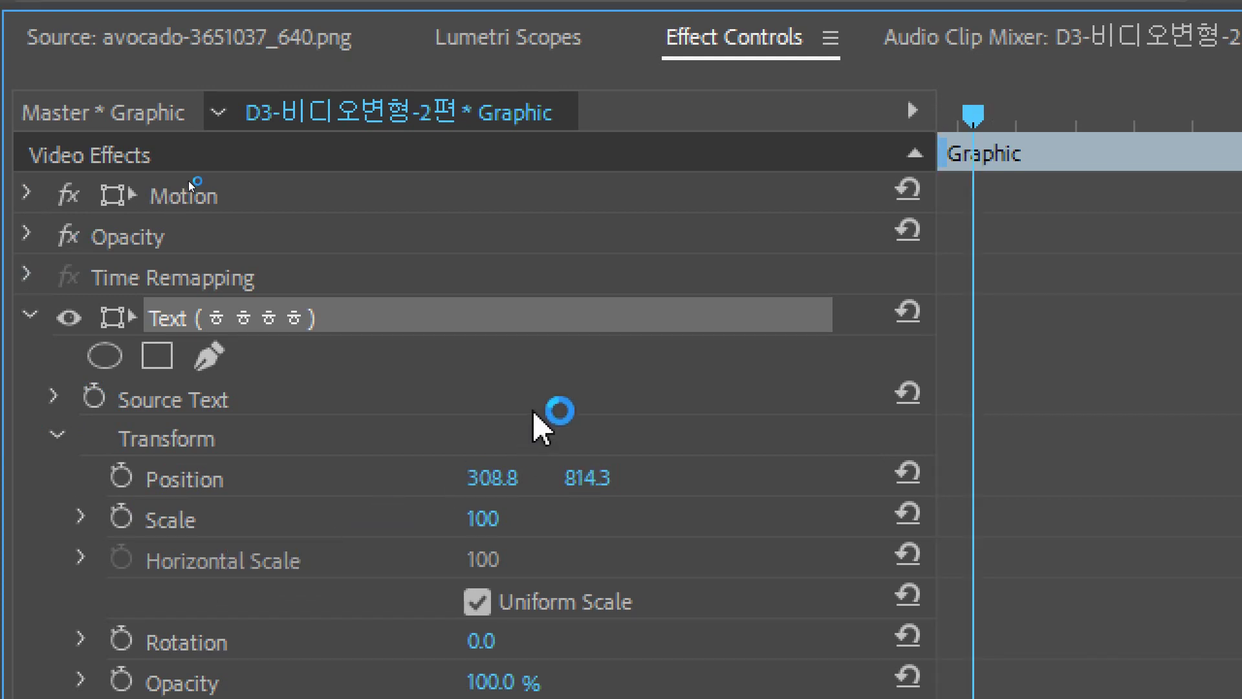
Step: Move the playhead to the first frame of the Graphic clip
{"action": "left_click_drag", "start_coordinate": [974, 120], "coordinate": [962, 120]}
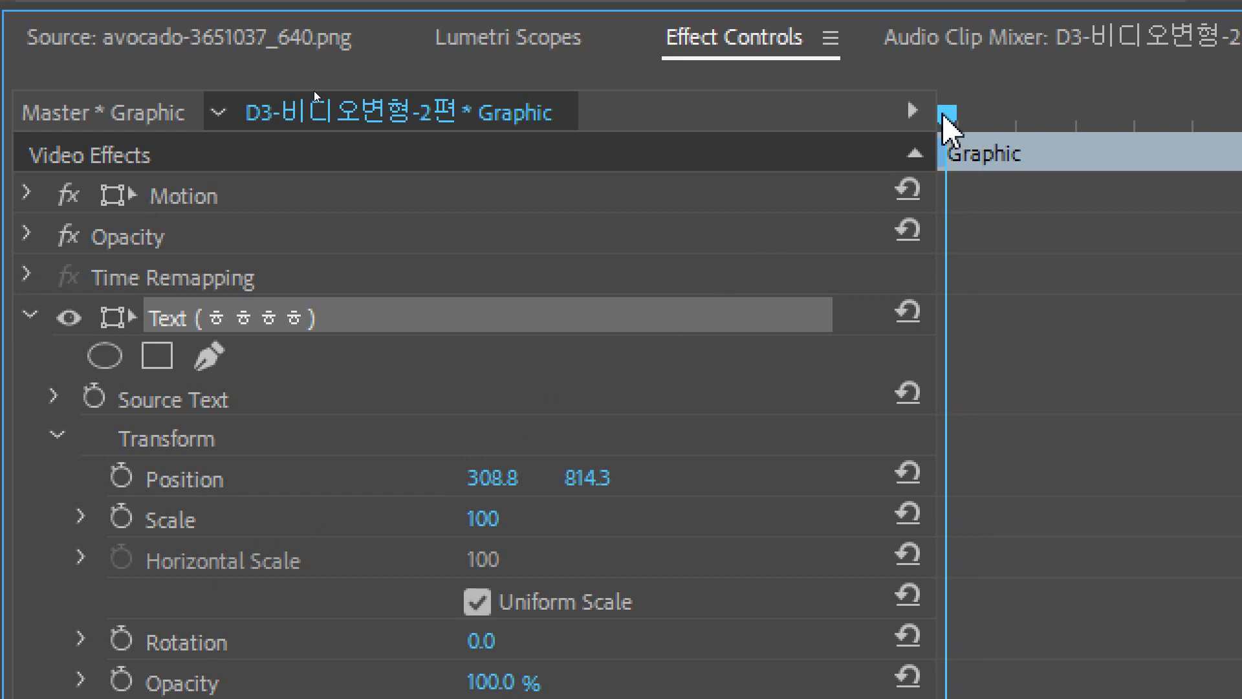
{"action": "mouse_move", "coordinate": [964, 126]}
{"action": "left_mouse_down"}
{"action": "mouse_move", "coordinate": [974, 117]}
{"action": "mouse_move", "coordinate": [932, 115]}
{"action": "left_mouse_up"}
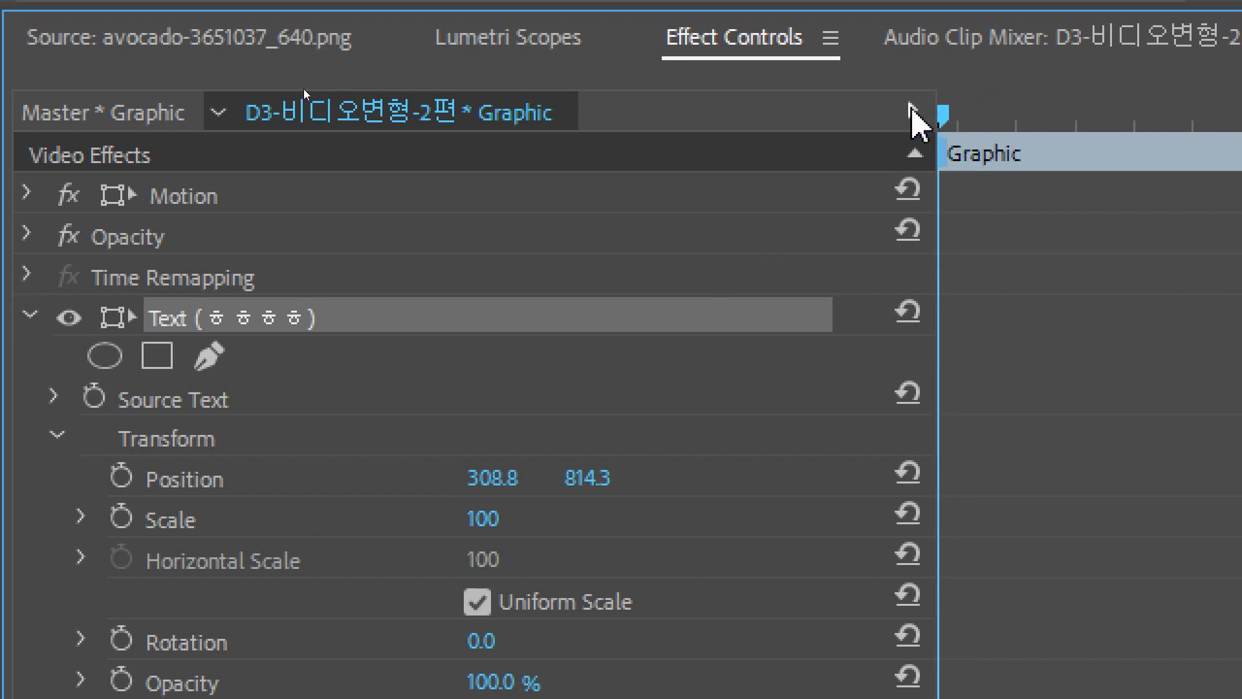
{"action": "left_click", "coordinate": [26, 291]}
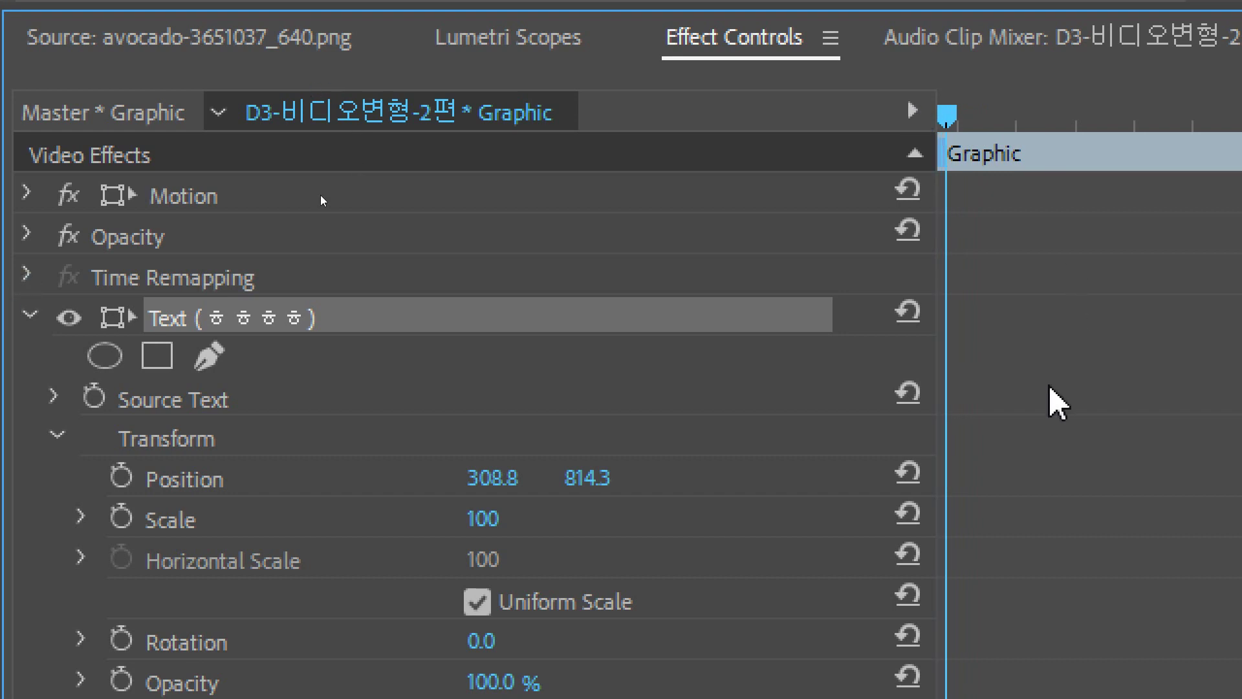
Step: Keyframe the text's Scale from 100 at the clip start to 200 a little later
{"action": "left_click", "coordinate": [132, 516]}
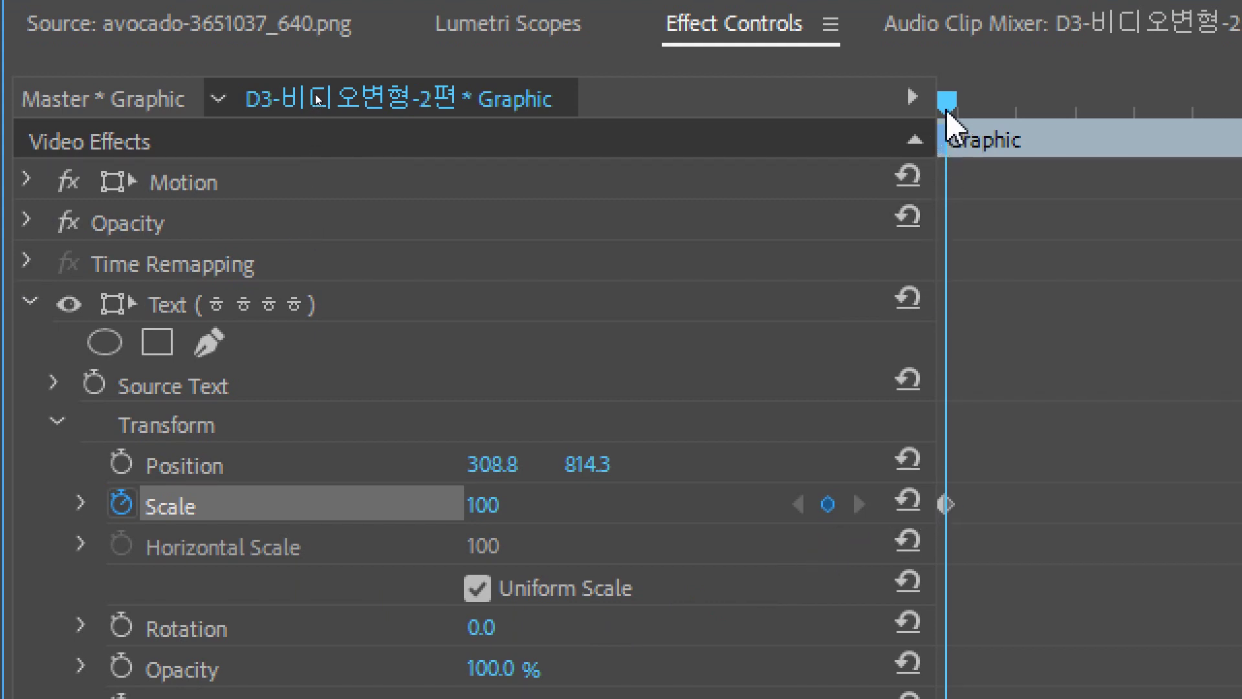
{"action": "left_click_drag", "start_coordinate": [949, 103], "coordinate": [990, 109]}
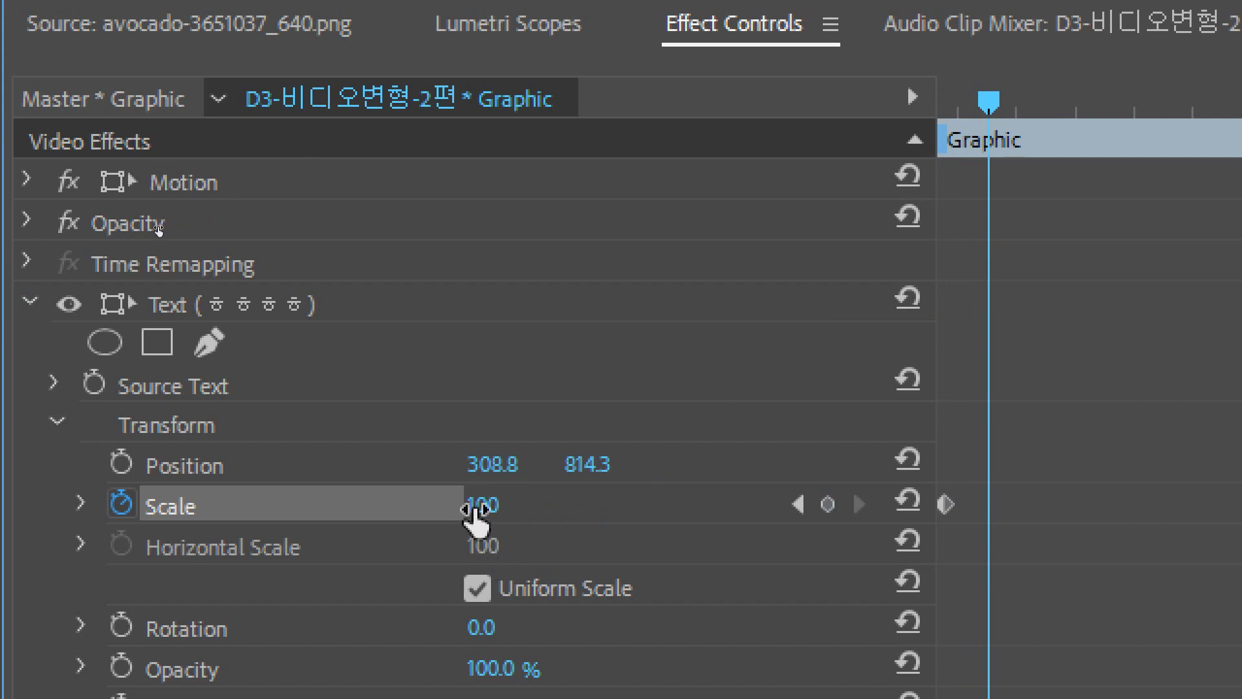
{"action": "type", "text": "2"}
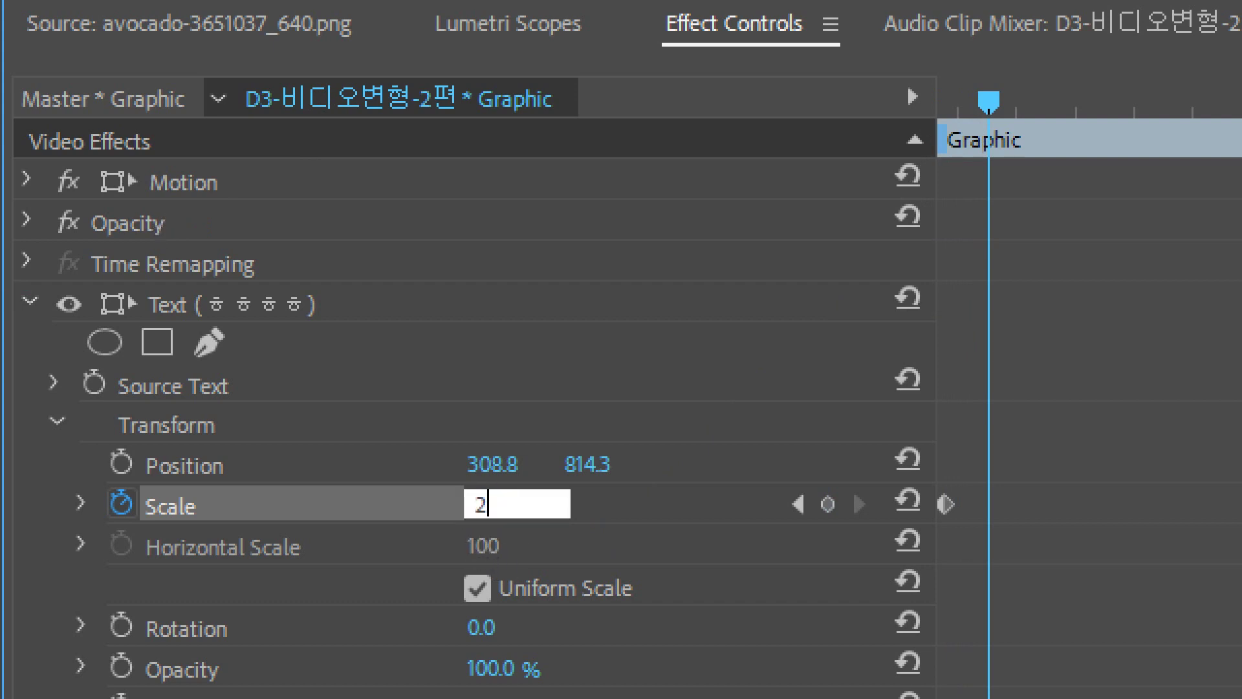
{"action": "type", "text": "00"}
{"action": "key", "text": "Return"}
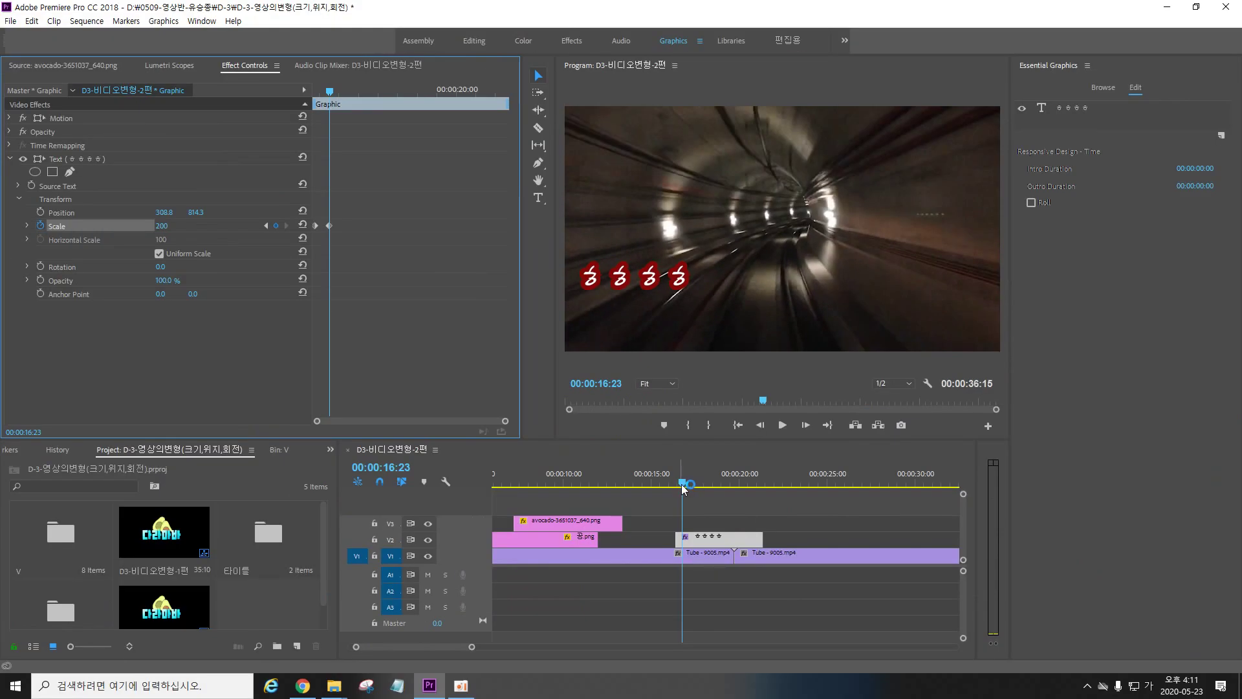
{"action": "left_click_drag", "start_coordinate": [687, 487], "coordinate": [681, 484]}
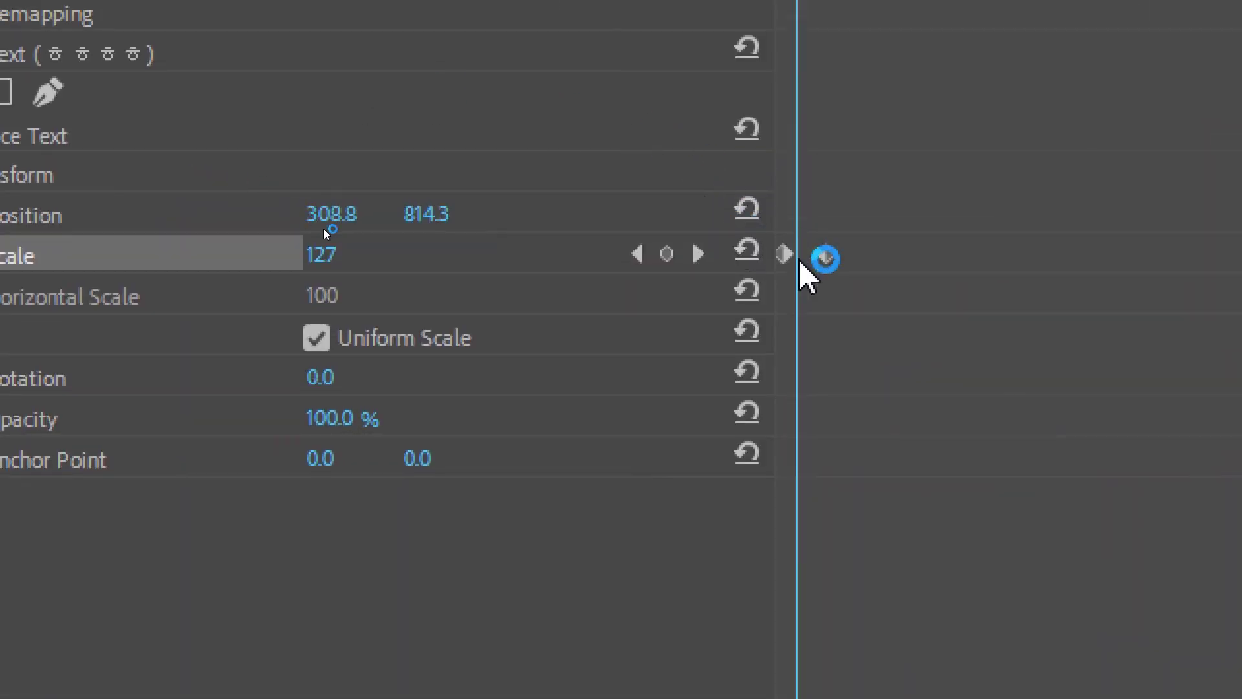
Step: Copy the two Scale keyframes and paste them just after the second keyframe
{"action": "left_click_drag", "start_coordinate": [866, 292], "coordinate": [772, 236]}
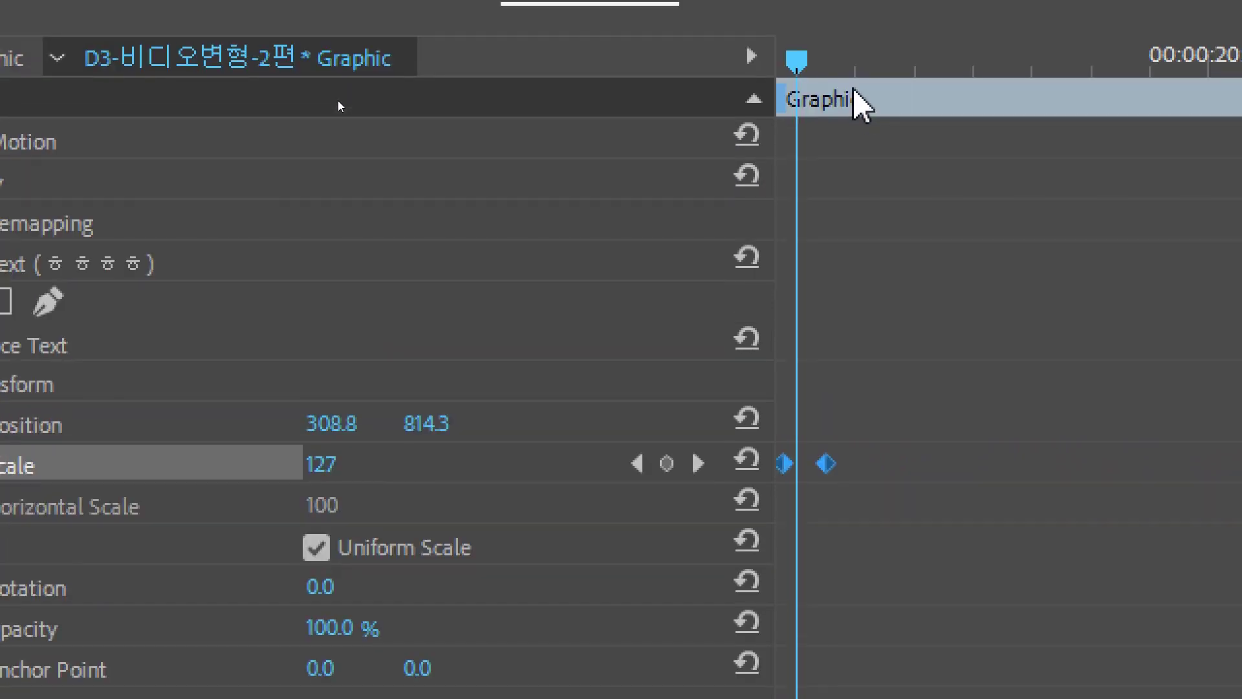
{"action": "left_click", "coordinate": [819, 107]}
{"action": "mouse_move", "coordinate": [801, 93]}
{"action": "left_mouse_down"}
{"action": "mouse_move", "coordinate": [891, 91]}
{"action": "mouse_move", "coordinate": [839, 117]}
{"action": "left_mouse_up"}
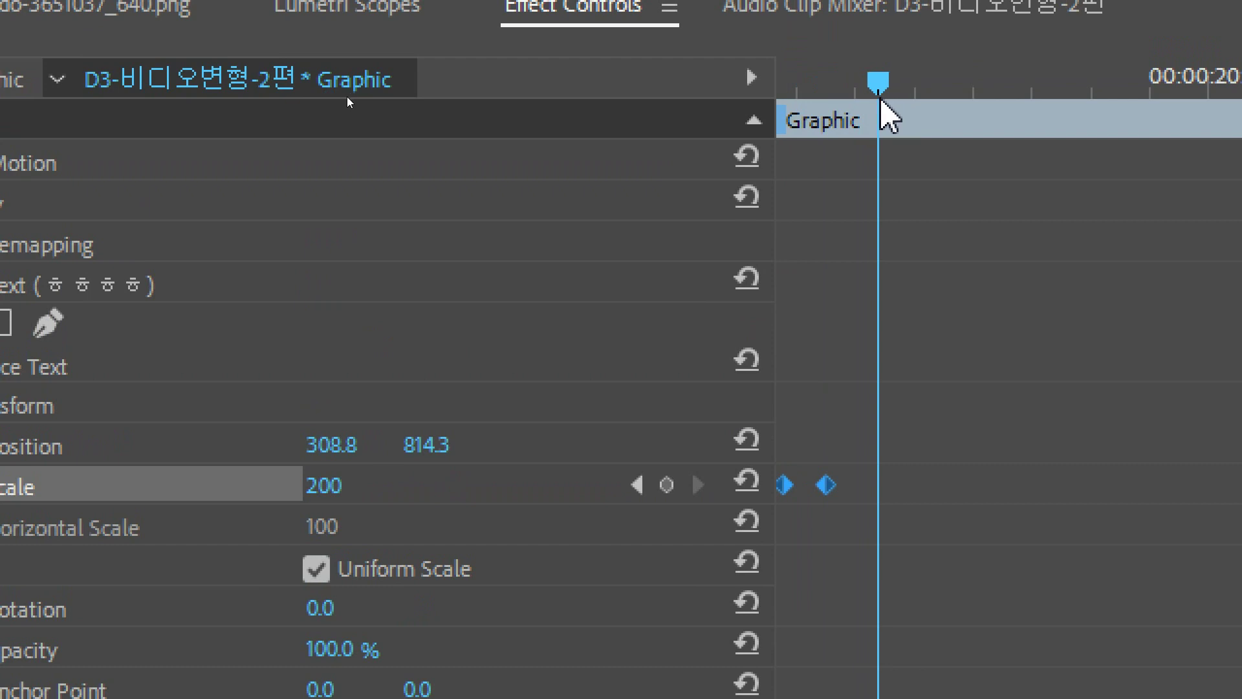
{"action": "left_click_drag", "start_coordinate": [838, 115], "coordinate": [871, 116]}
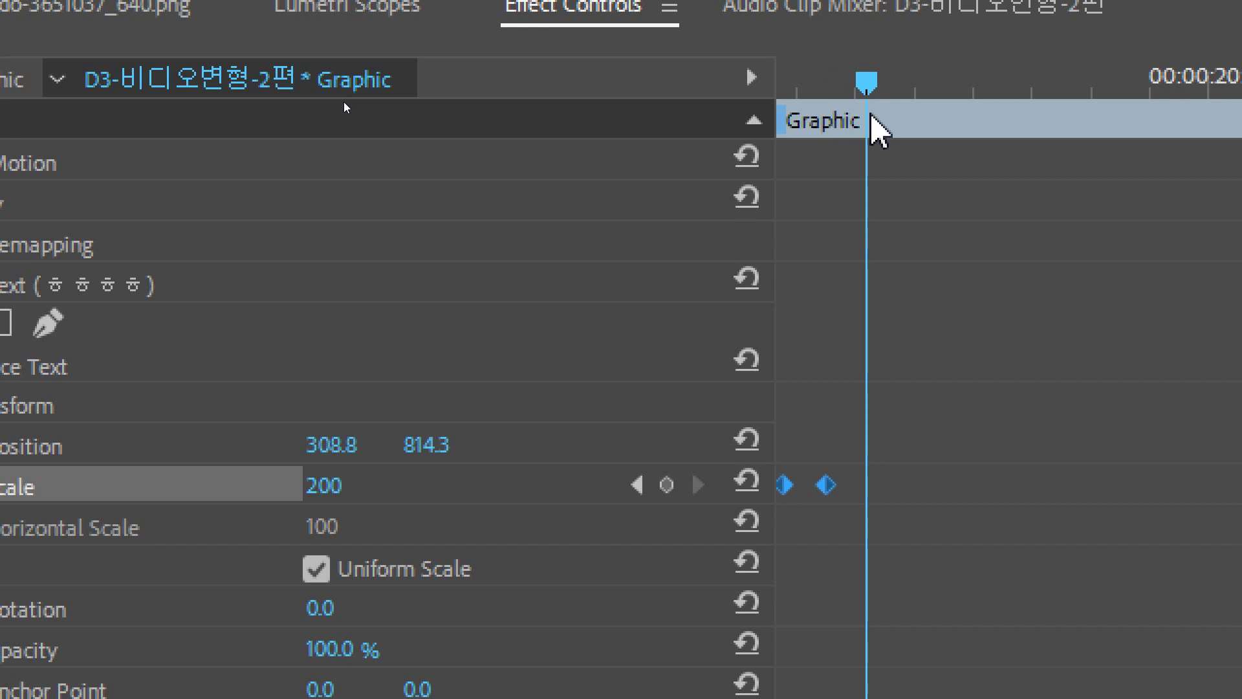
{"action": "key", "text": "ctrl+v"}
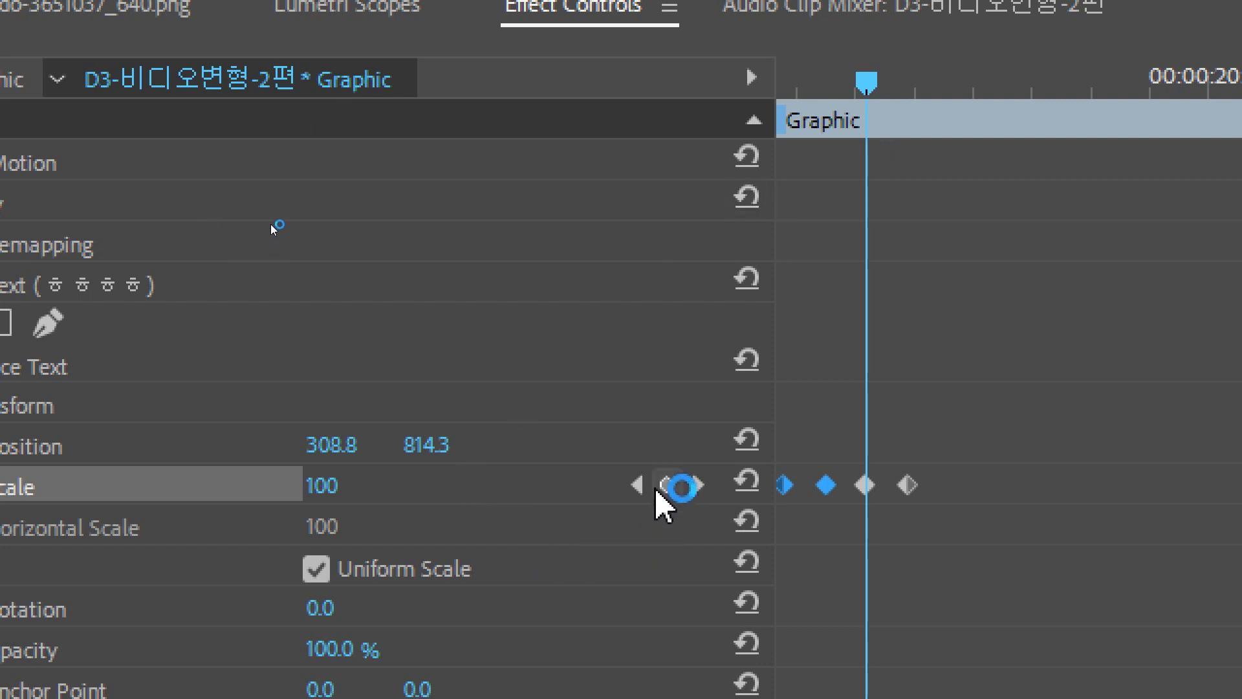
Step: Select all four Scale keyframes and paste a copy further along the clip
{"action": "left_click", "coordinate": [637, 486]}
{"action": "left_click", "coordinate": [637, 485]}
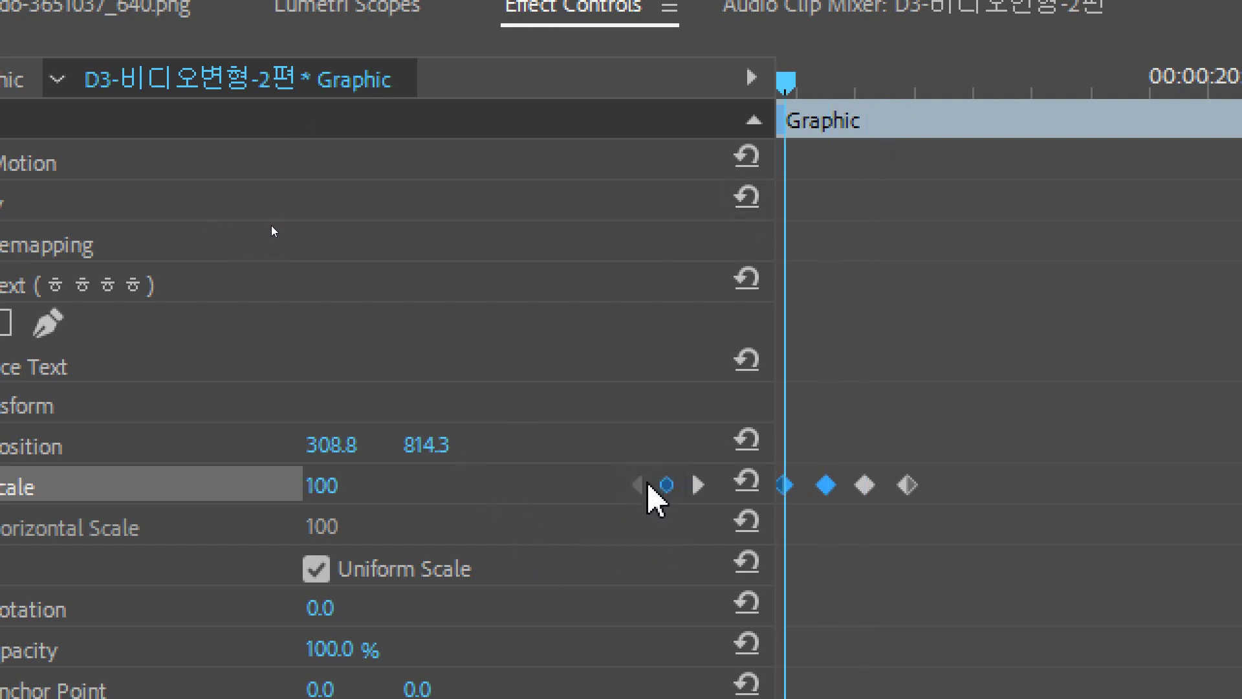
{"action": "left_click", "coordinate": [698, 486]}
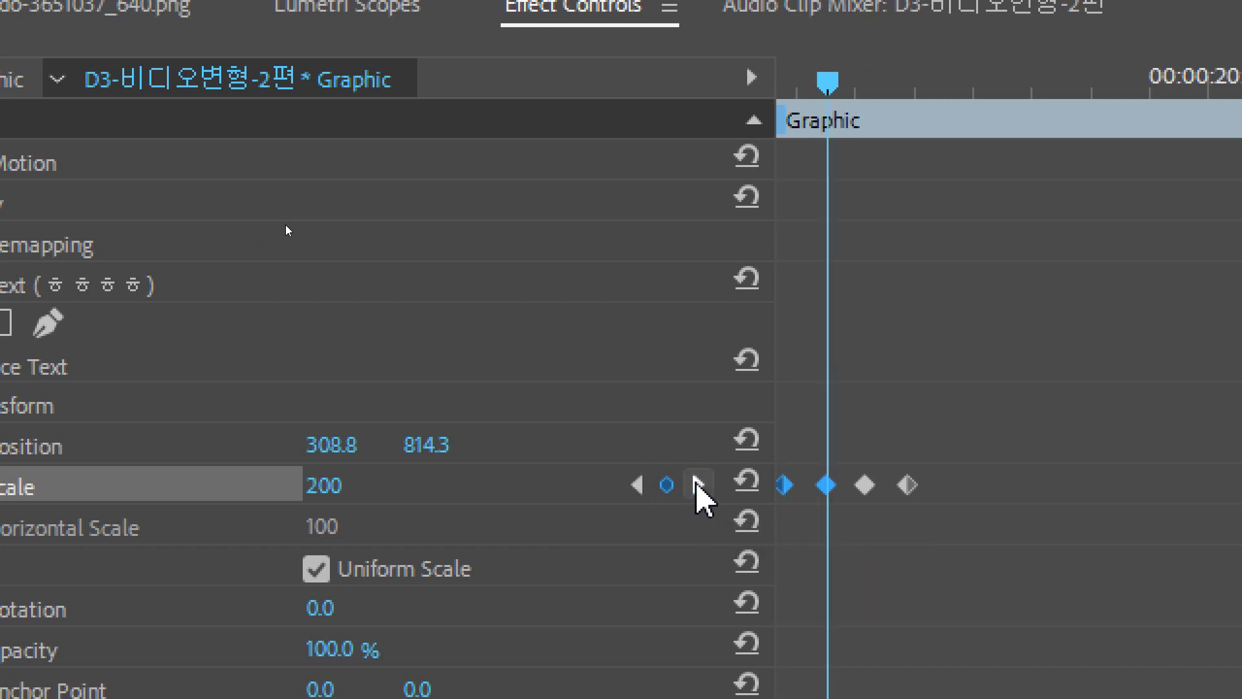
{"action": "left_click", "coordinate": [698, 486]}
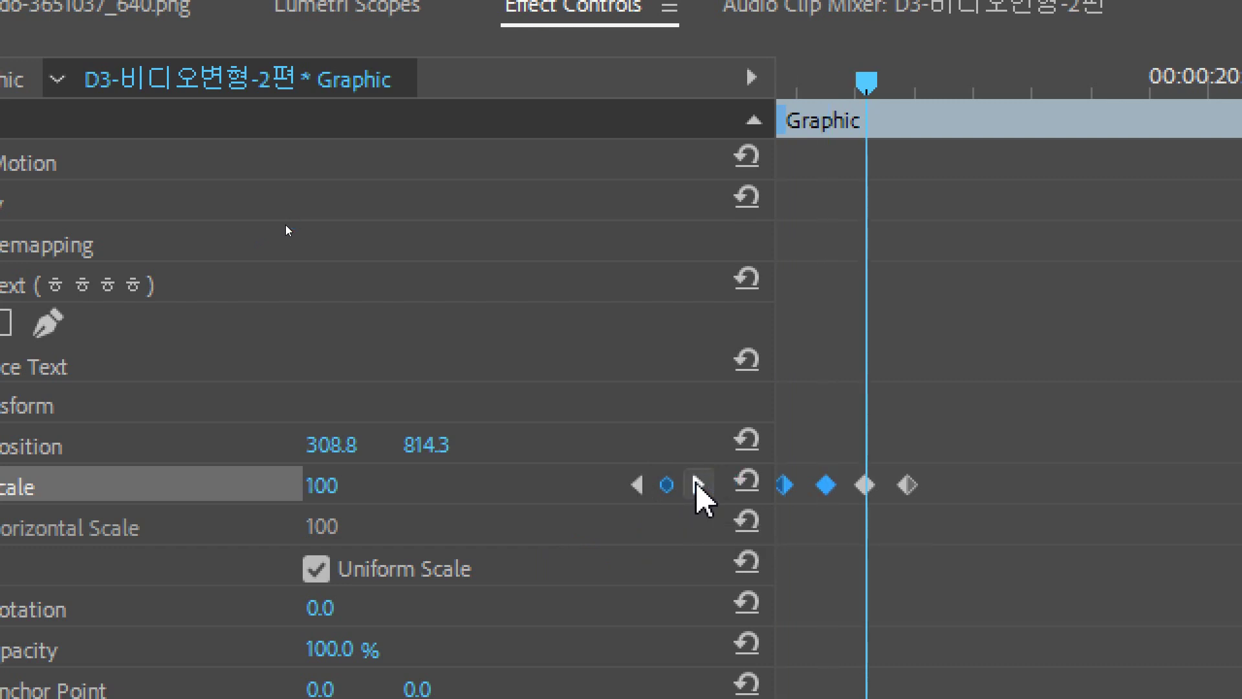
{"action": "left_click", "coordinate": [698, 485]}
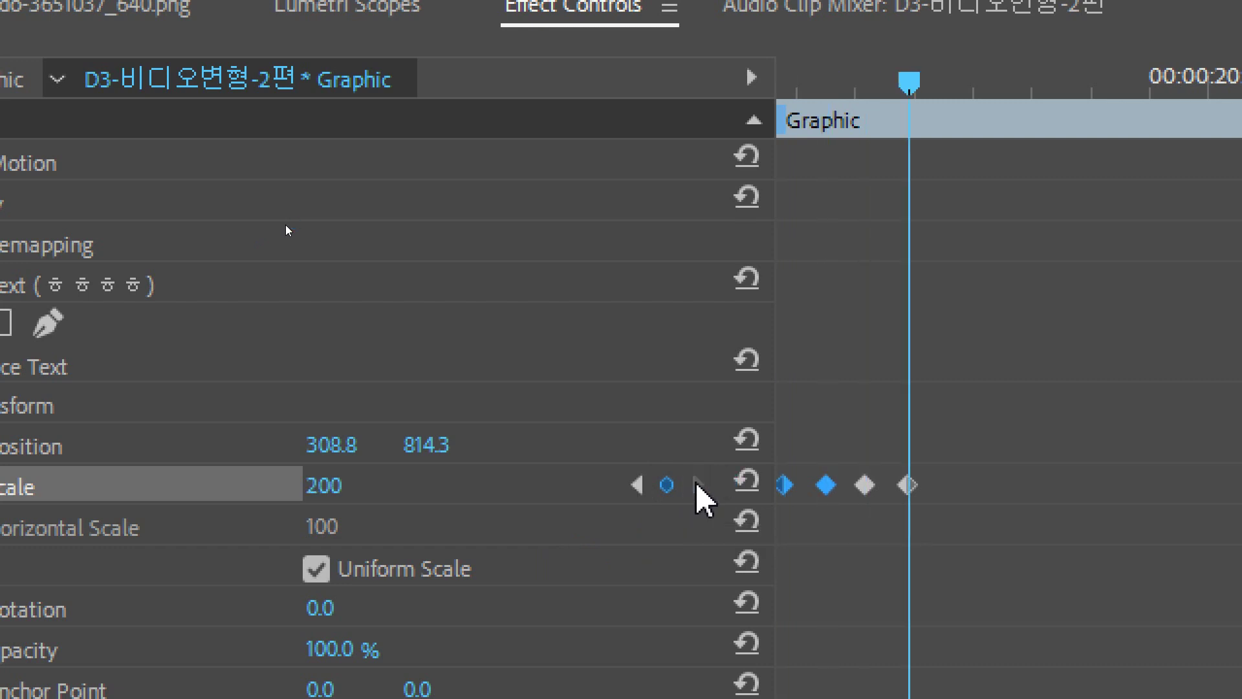
{"action": "mouse_move", "coordinate": [973, 531]}
{"action": "left_mouse_down"}
{"action": "mouse_move", "coordinate": [810, 462]}
{"action": "mouse_move", "coordinate": [763, 472]}
{"action": "left_mouse_up"}
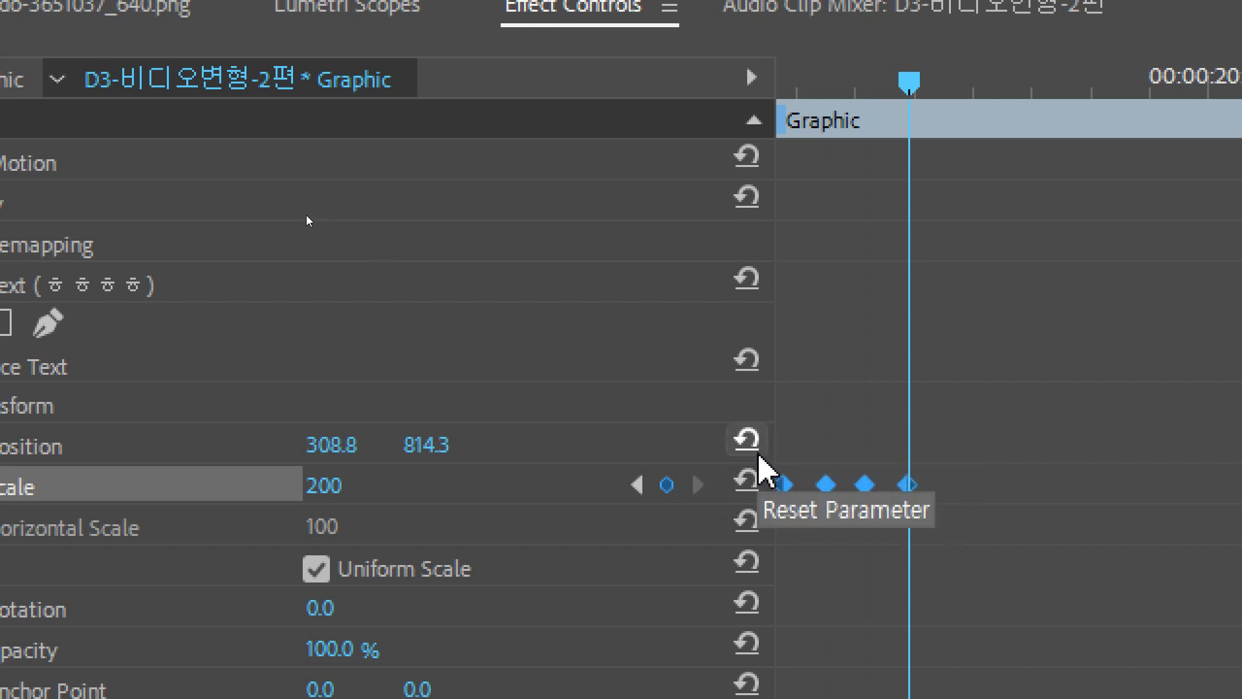
{"action": "left_click_drag", "start_coordinate": [908, 85], "coordinate": [952, 104]}
{"action": "key", "text": "ctrl+v"}
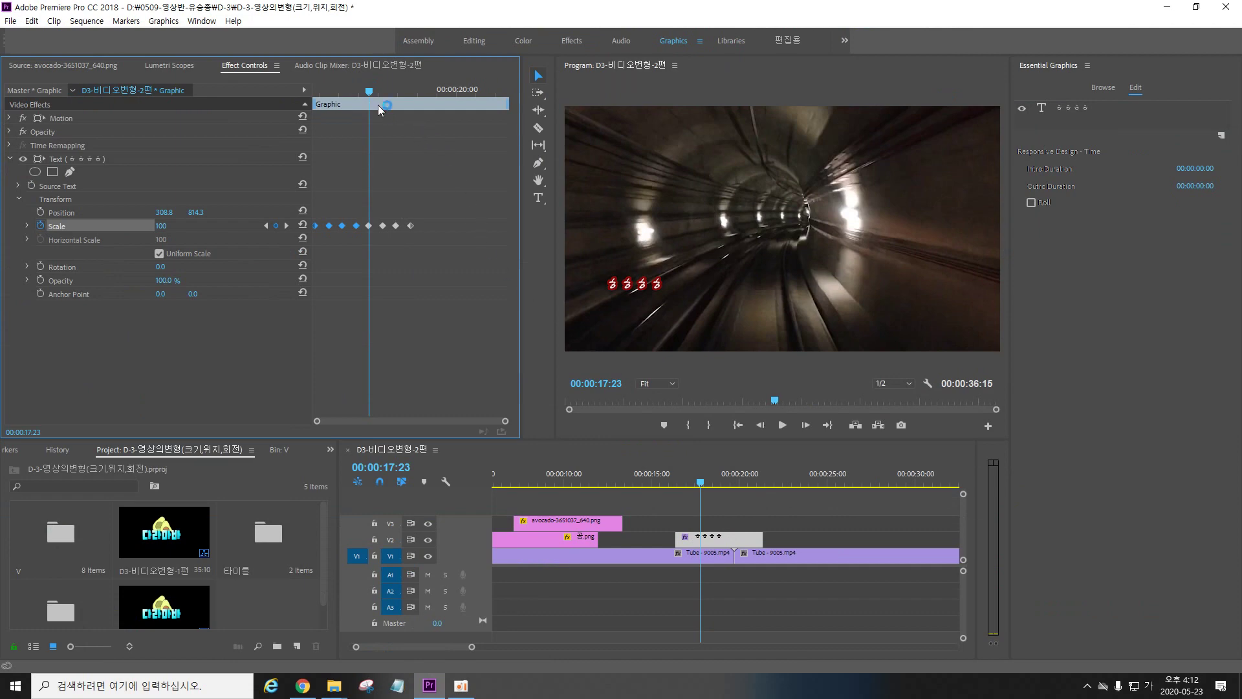
Step: Enlarge the Program monitor and scrub to preview the pulsing text, 136 scale at 00:00:17:07
{"action": "mouse_move", "coordinate": [371, 96]}
{"action": "left_mouse_down"}
{"action": "mouse_move", "coordinate": [332, 105]}
{"action": "mouse_move", "coordinate": [363, 111]}
{"action": "mouse_move", "coordinate": [329, 114]}
{"action": "mouse_move", "coordinate": [344, 121]}
{"action": "left_mouse_up"}
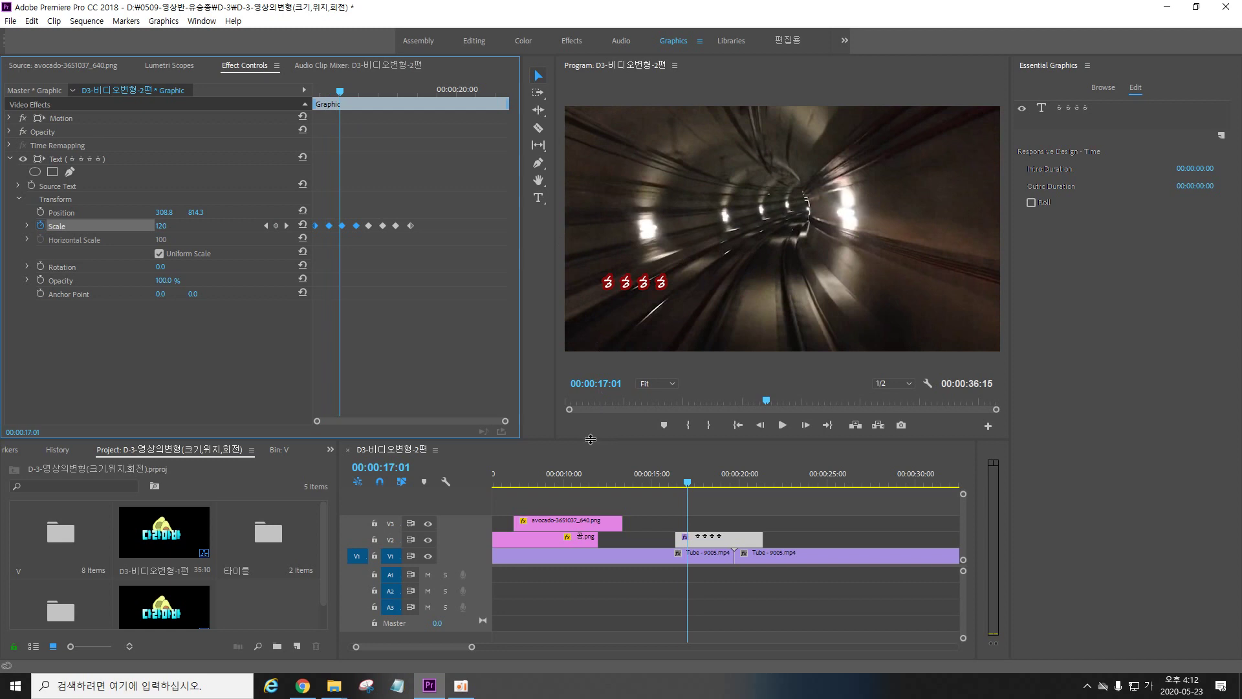
{"action": "left_click_drag", "start_coordinate": [588, 438], "coordinate": [587, 520]}
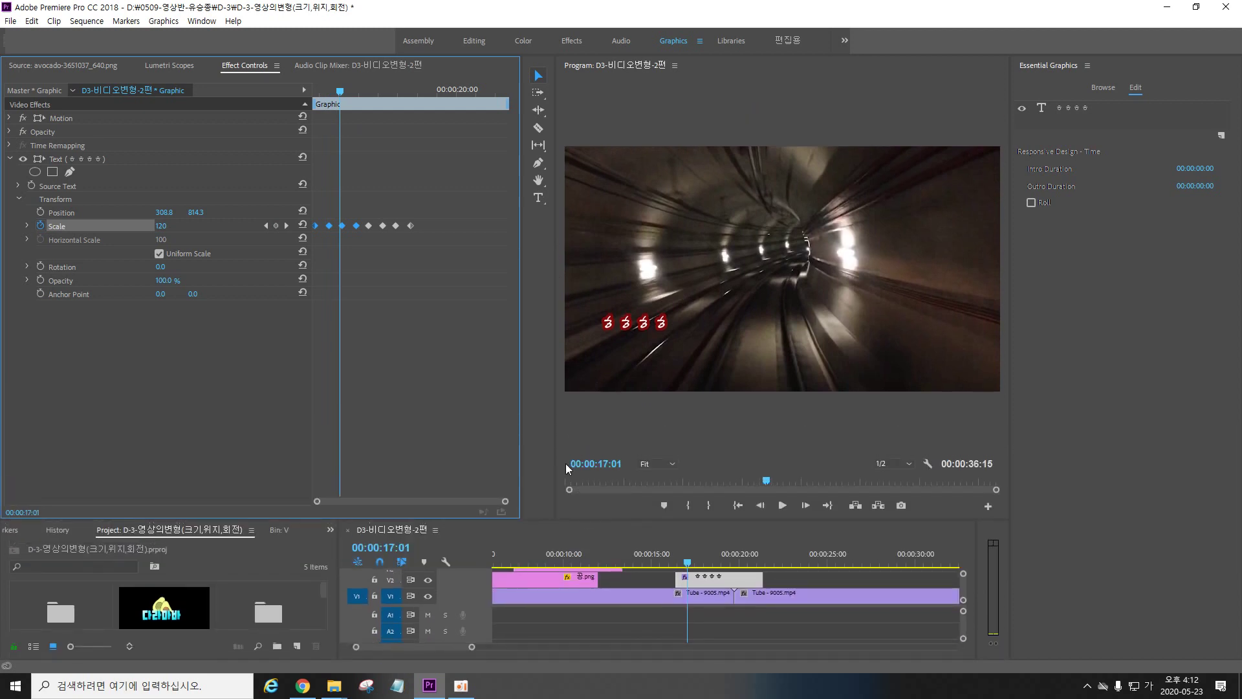
{"action": "left_click_drag", "start_coordinate": [556, 437], "coordinate": [453, 439]}
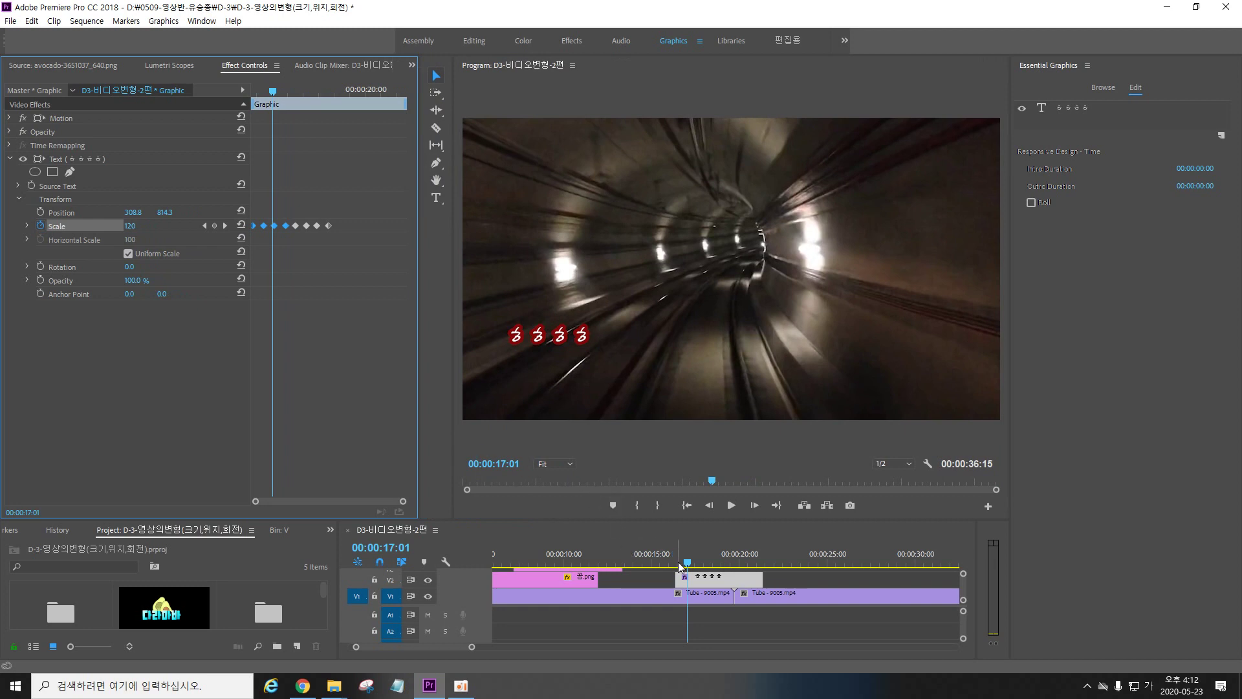
{"action": "left_click_drag", "start_coordinate": [680, 567], "coordinate": [691, 562]}
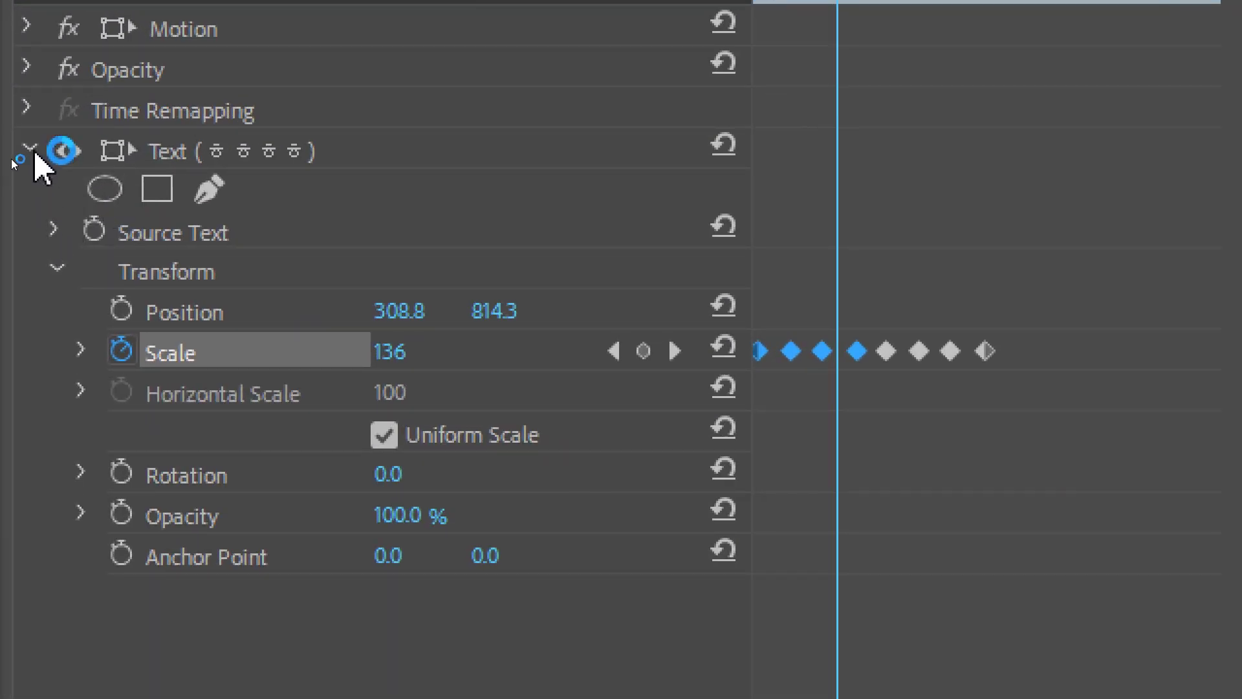
Step: Collapse the Text effect and reposition the ㅎㅎㅎㅎ text slightly toward the tunnel centre
{"action": "left_click", "coordinate": [29, 146]}
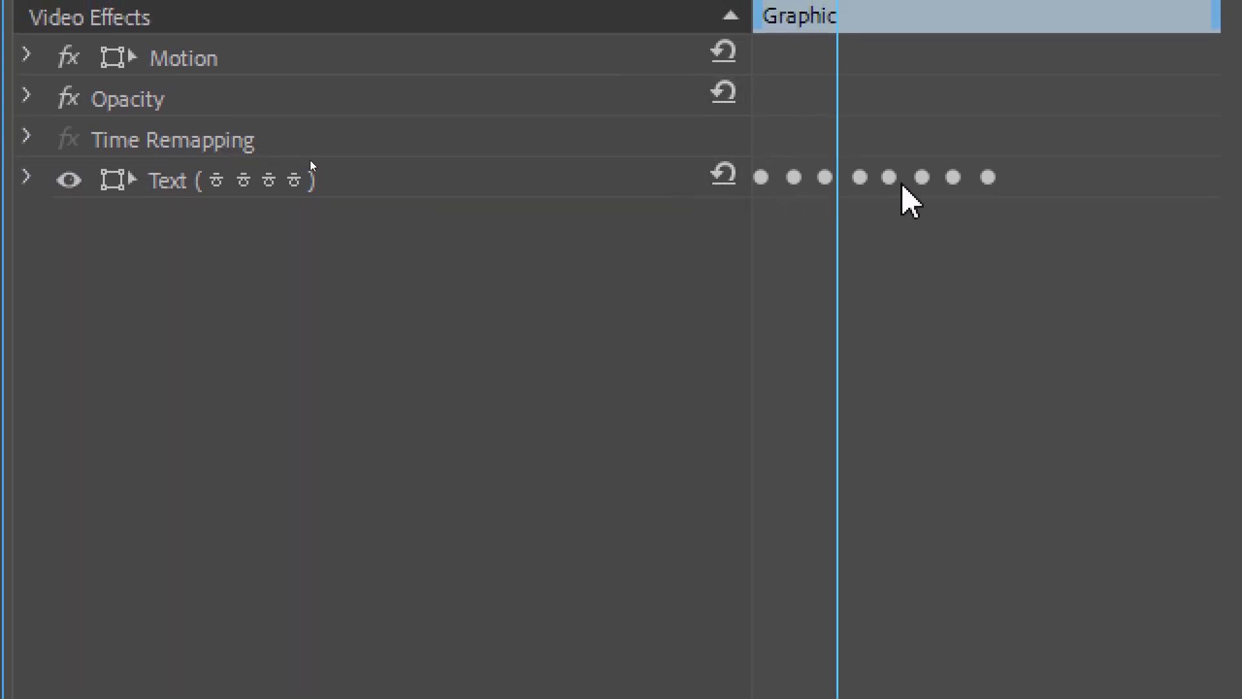
{"action": "left_click_drag", "start_coordinate": [893, 120], "coordinate": [817, 174]}
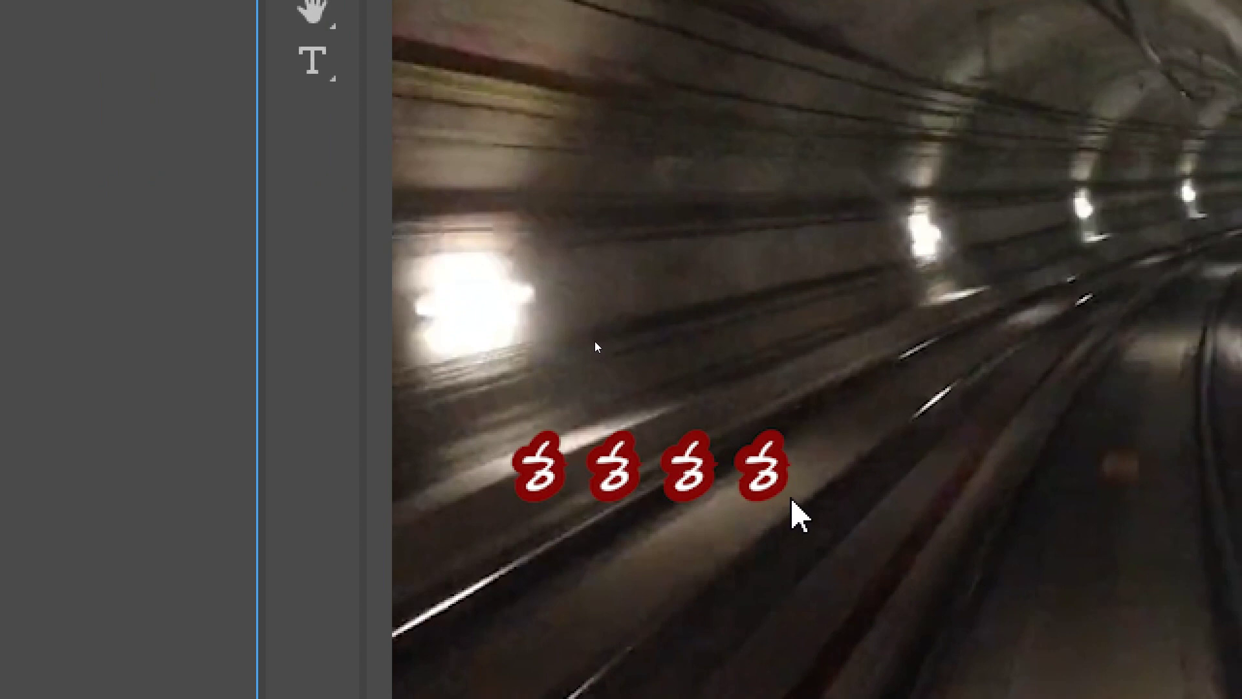
{"action": "left_click_drag", "start_coordinate": [771, 494], "coordinate": [980, 411]}
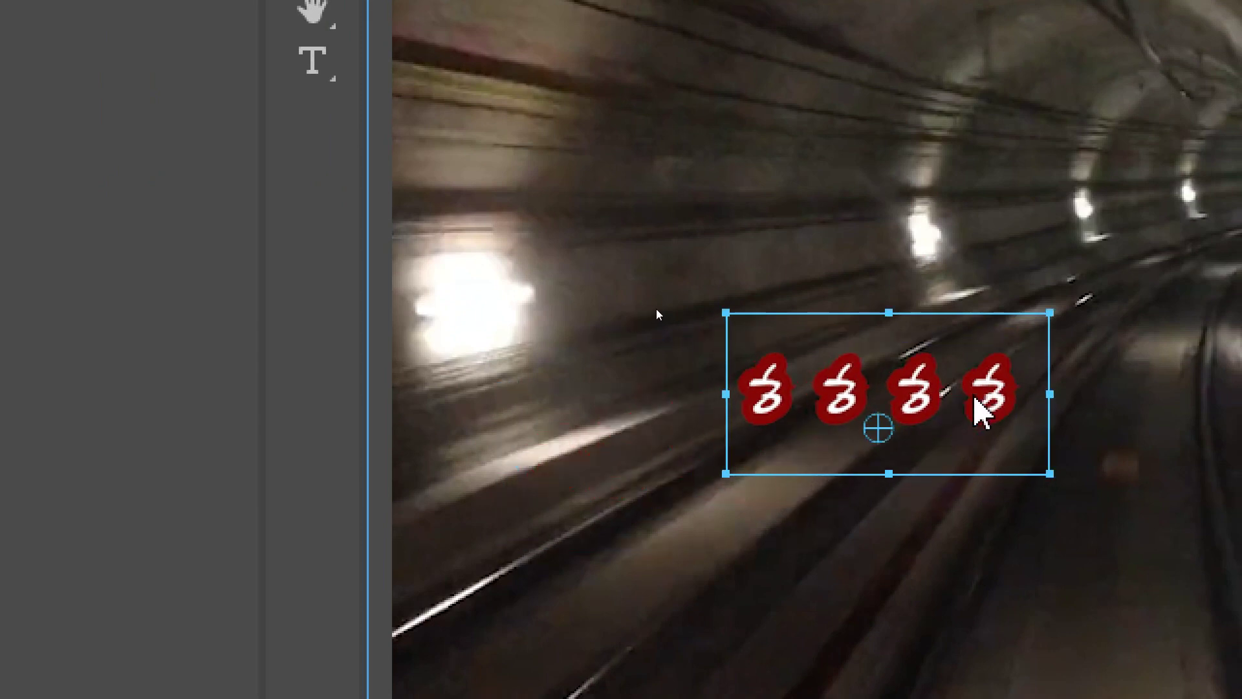
{"action": "left_click_drag", "start_coordinate": [980, 411], "coordinate": [888, 462]}
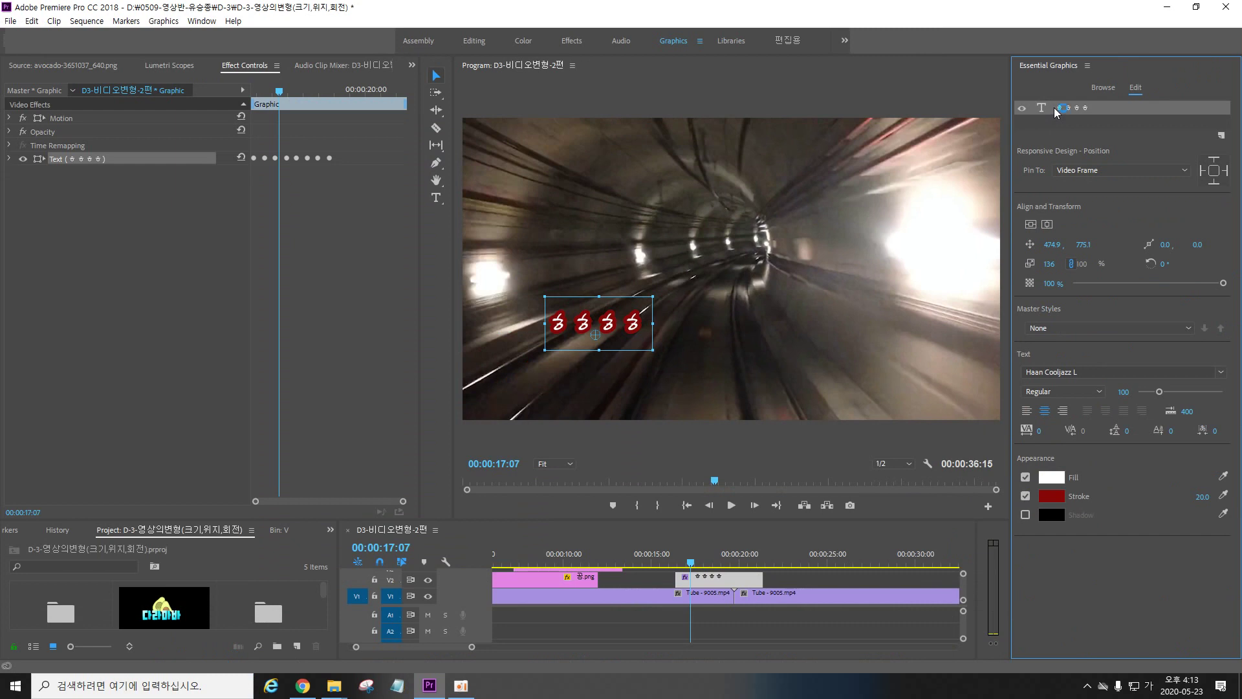
Step: Paste a duplicate ㅎㅎㅎㅎ text, scale it to 310% at lower right, and preview it
{"action": "key", "text": "ctrl+v"}
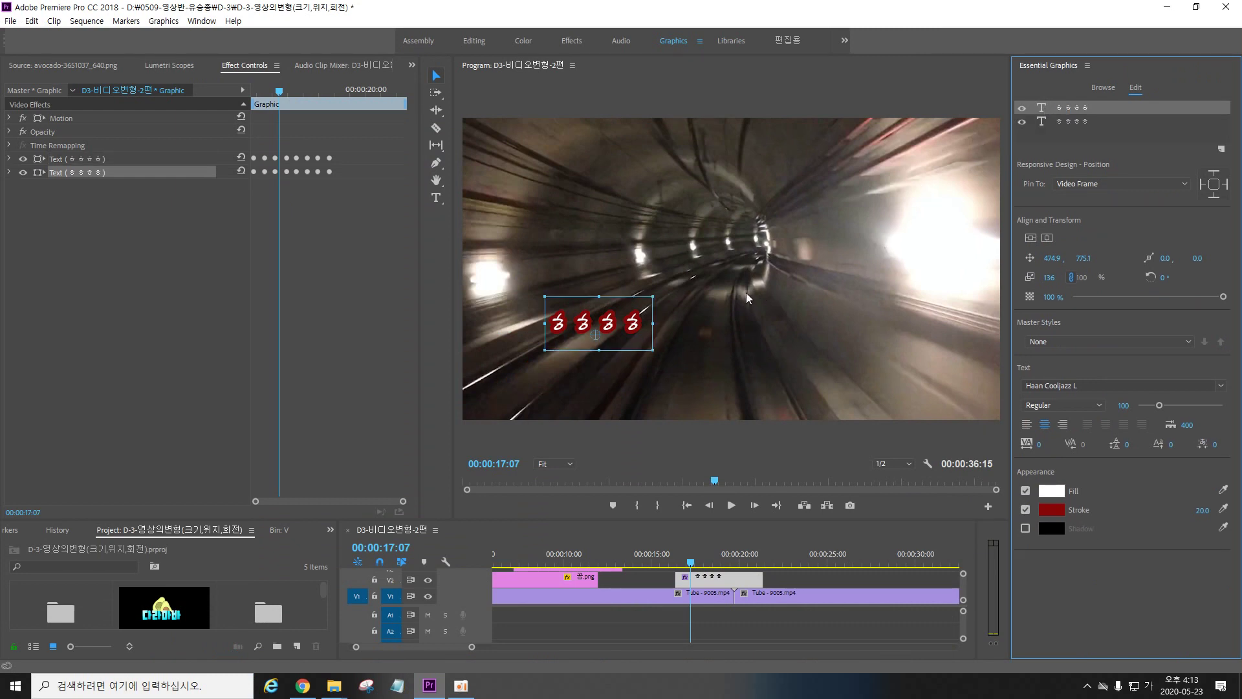
{"action": "left_click_drag", "start_coordinate": [635, 331], "coordinate": [795, 353]}
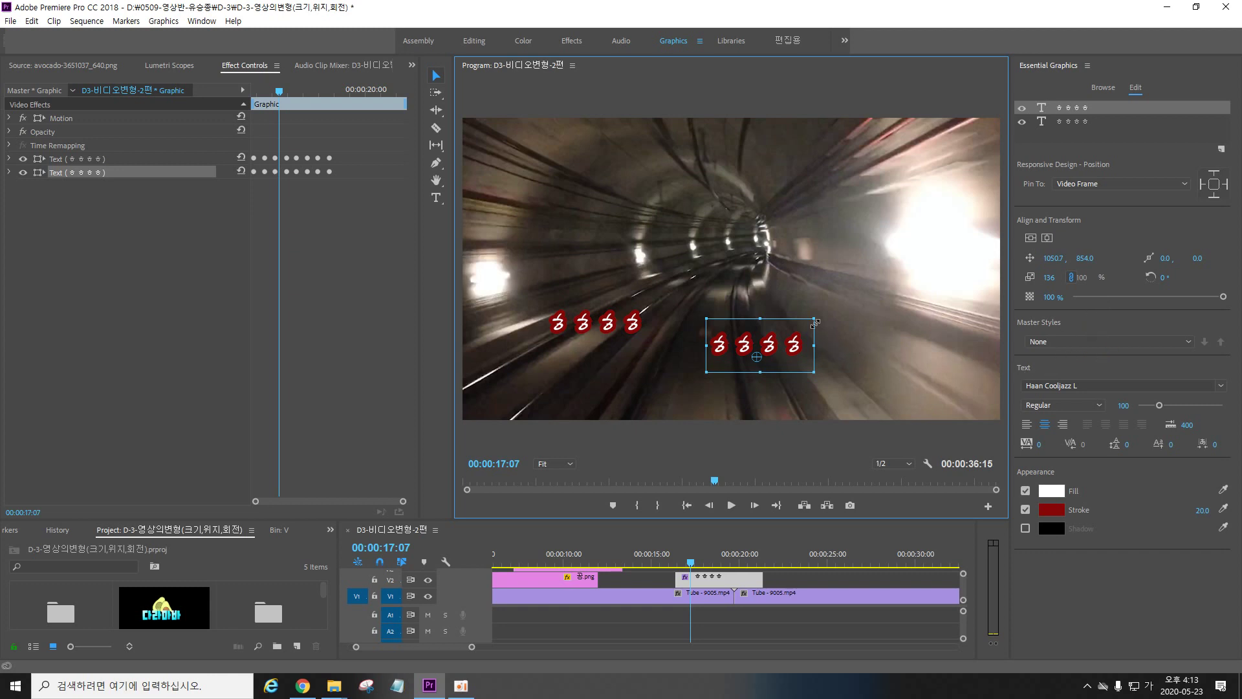
{"action": "left_click_drag", "start_coordinate": [814, 320], "coordinate": [939, 252]}
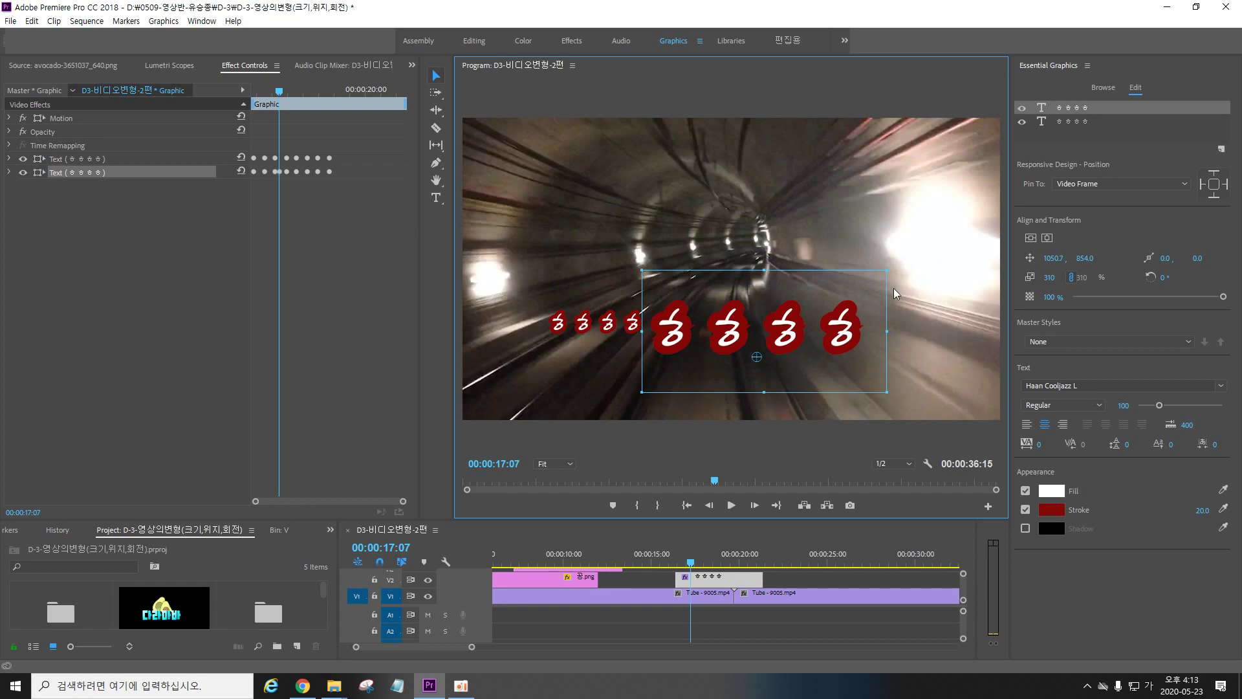
{"action": "left_click_drag", "start_coordinate": [845, 329], "coordinate": [867, 334]}
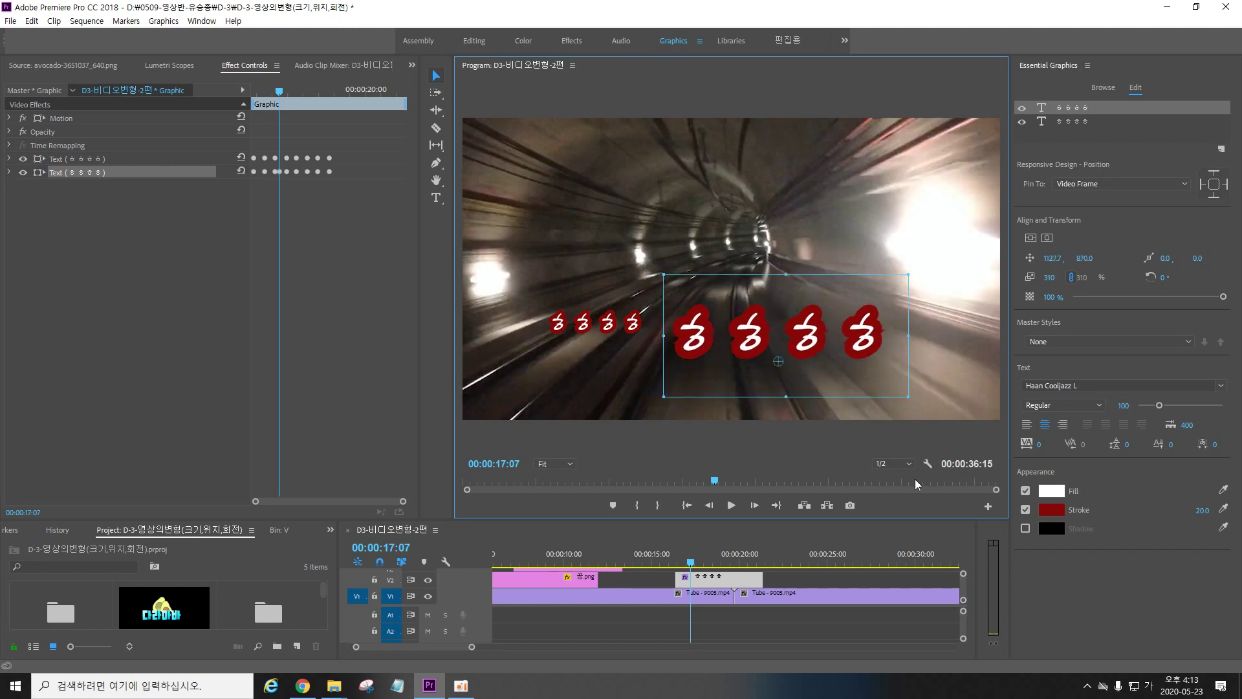
{"action": "mouse_move", "coordinate": [694, 563]}
{"action": "left_mouse_down"}
{"action": "mouse_move", "coordinate": [674, 567]}
{"action": "mouse_move", "coordinate": [695, 568]}
{"action": "left_mouse_up"}
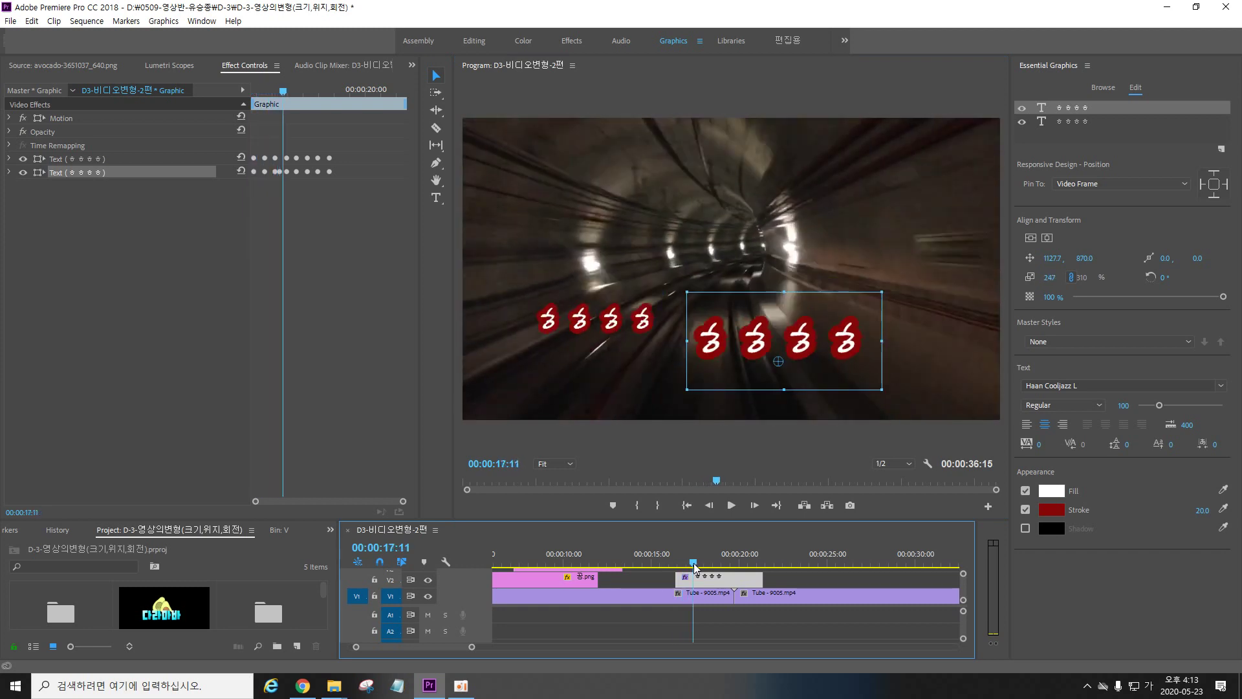
{"action": "mouse_move", "coordinate": [694, 567]}
{"action": "left_mouse_down"}
{"action": "mouse_move", "coordinate": [734, 565]}
{"action": "mouse_move", "coordinate": [691, 567]}
{"action": "left_mouse_up"}
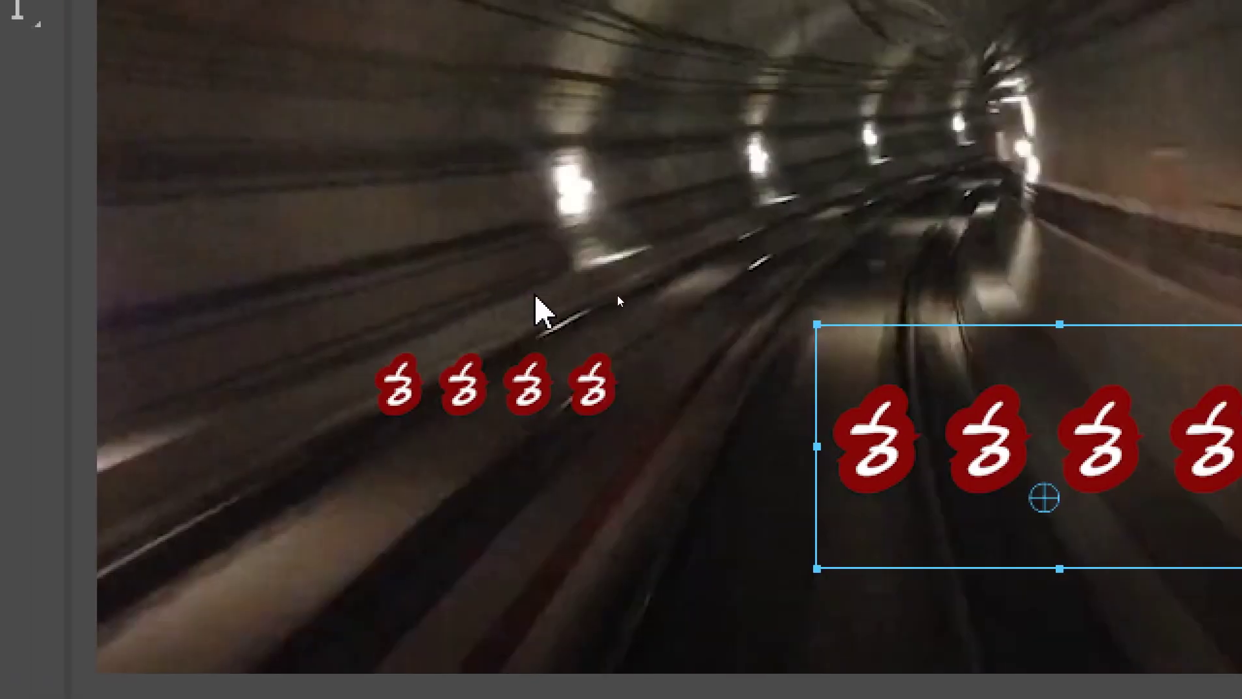
Step: Copy the small ㅎㅎㅎㅎ text to the top centre at font size 261, position 766.0, 418.2
{"action": "left_click_drag", "start_coordinate": [561, 402], "coordinate": [543, 291]}
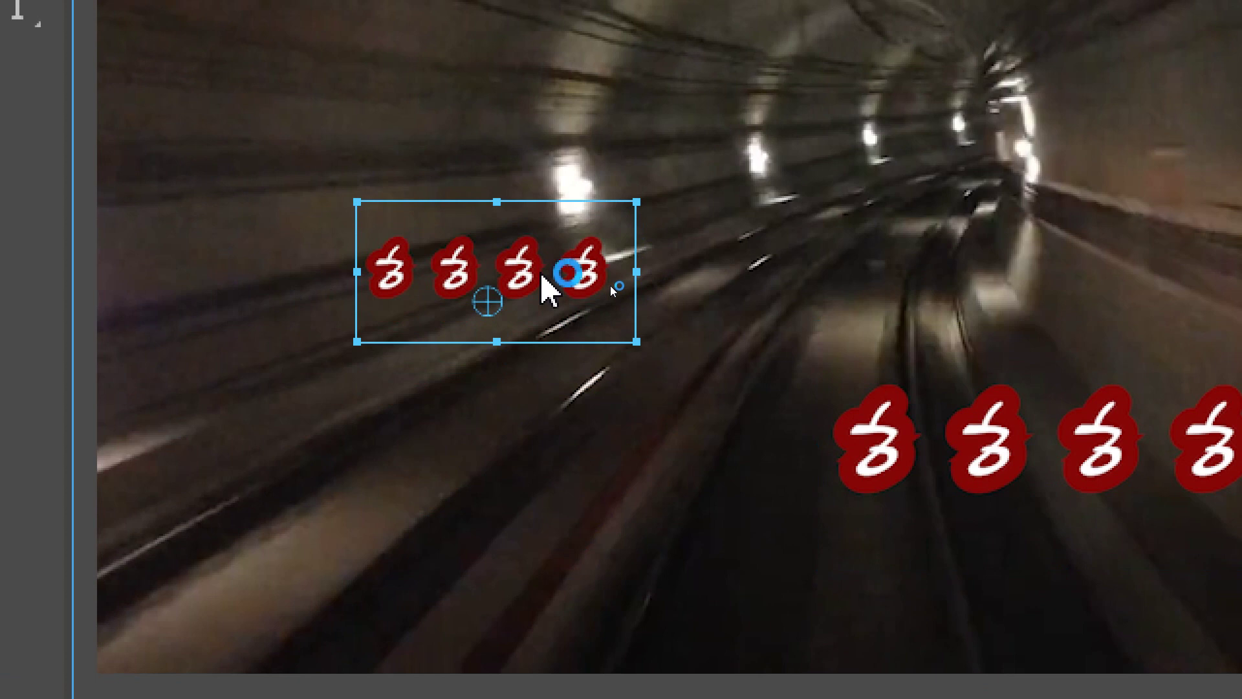
{"action": "left_click_drag", "start_coordinate": [550, 278], "coordinate": [855, 93]}
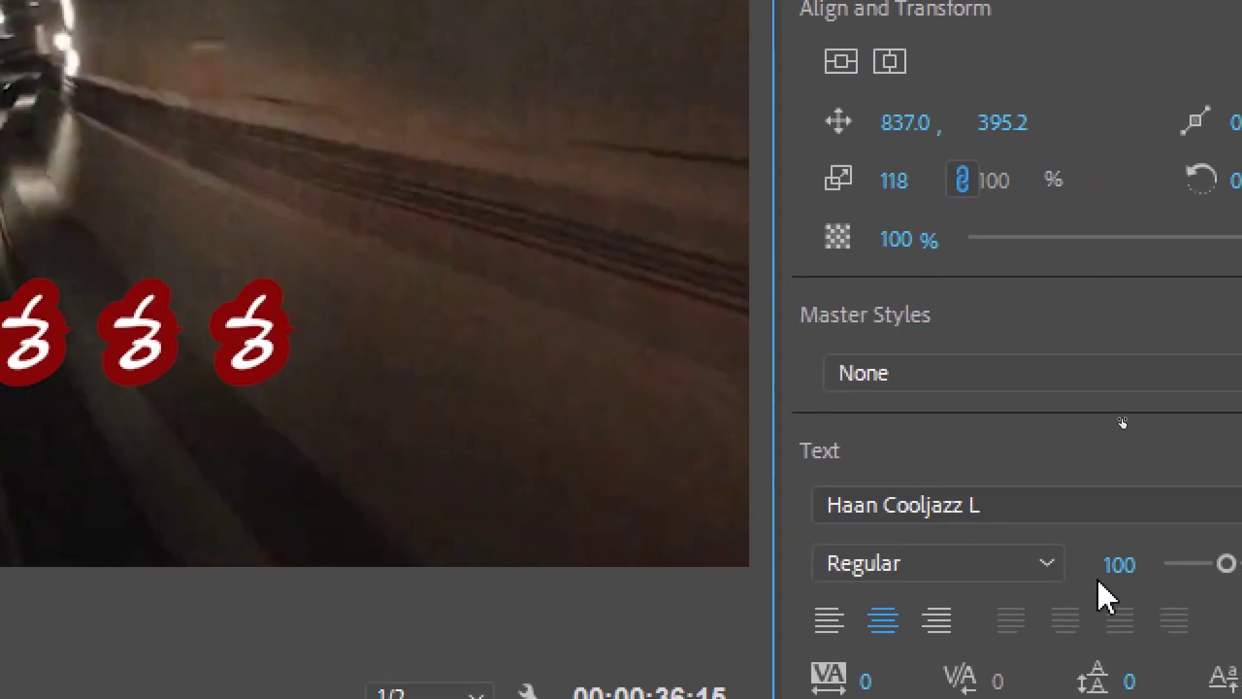
{"action": "left_click_drag", "start_coordinate": [1123, 563], "coordinate": [1145, 563]}
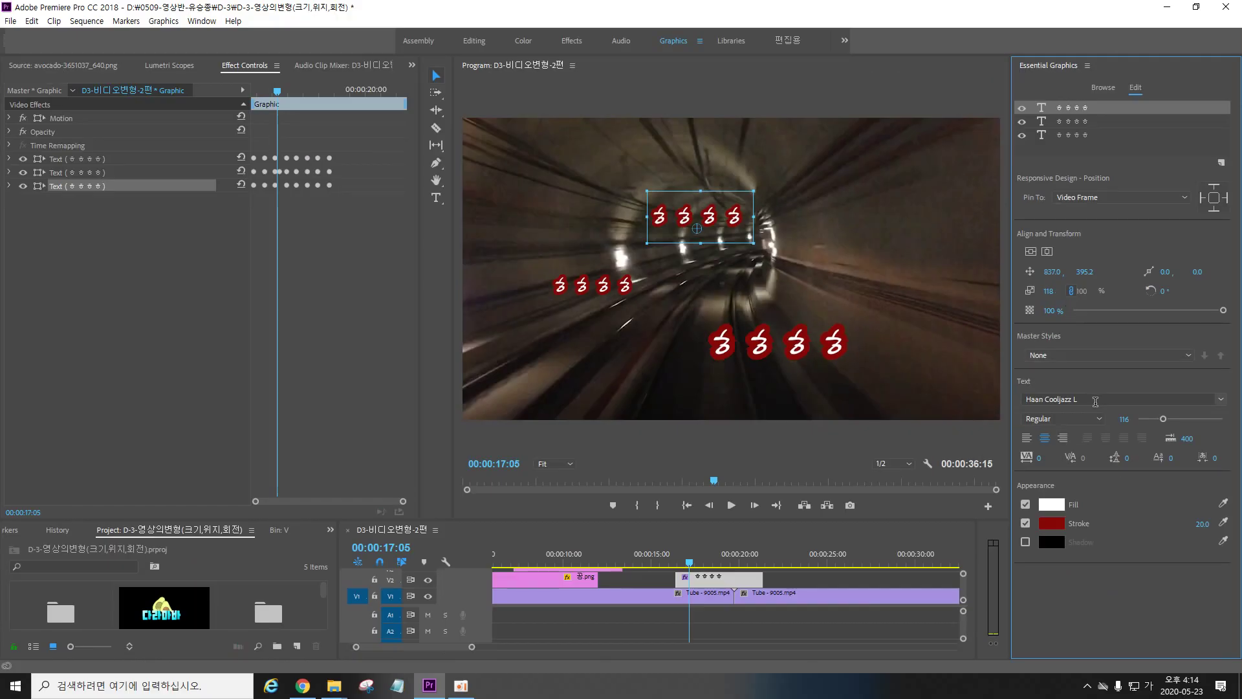
{"action": "left_click_drag", "start_coordinate": [1167, 414], "coordinate": [1193, 410]}
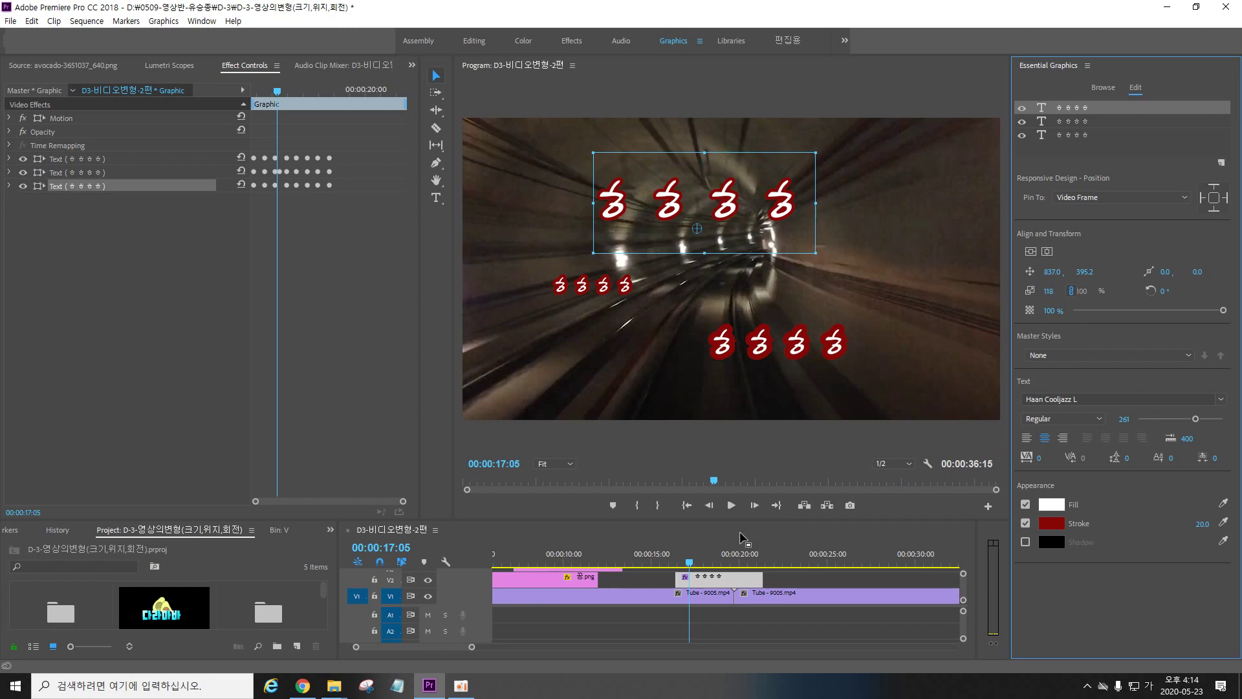
{"action": "left_click_drag", "start_coordinate": [687, 561], "coordinate": [691, 565]}
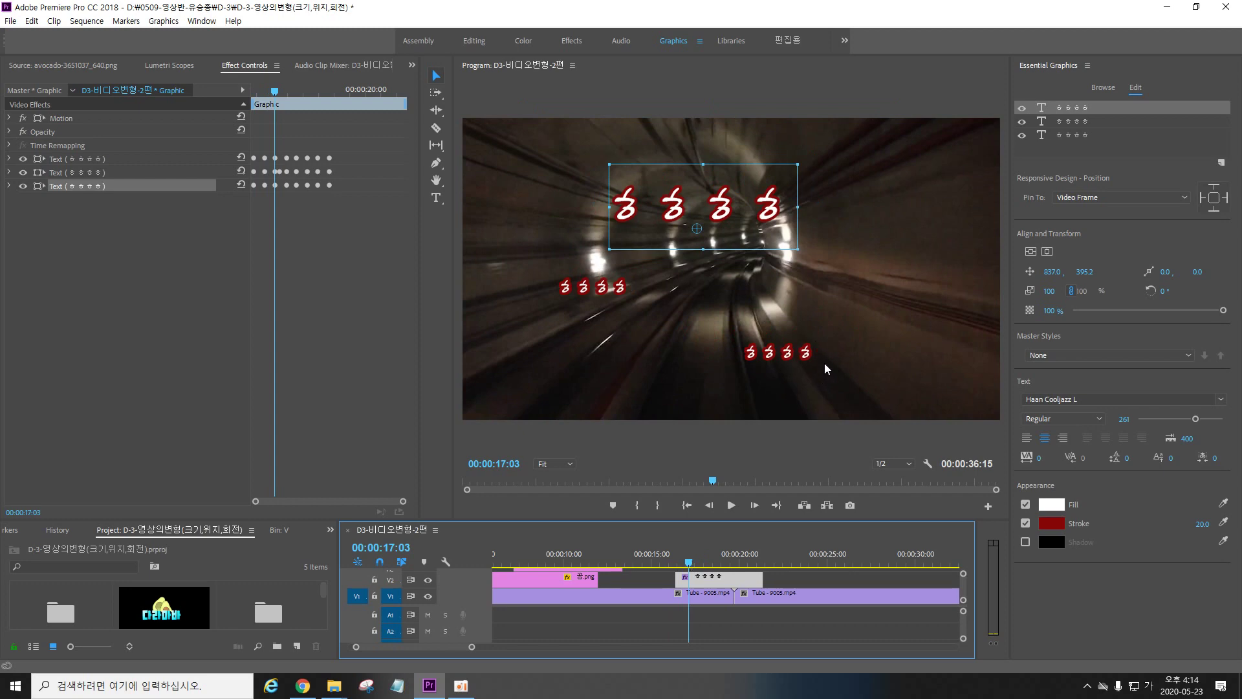
{"action": "left_click_drag", "start_coordinate": [688, 567], "coordinate": [695, 565]}
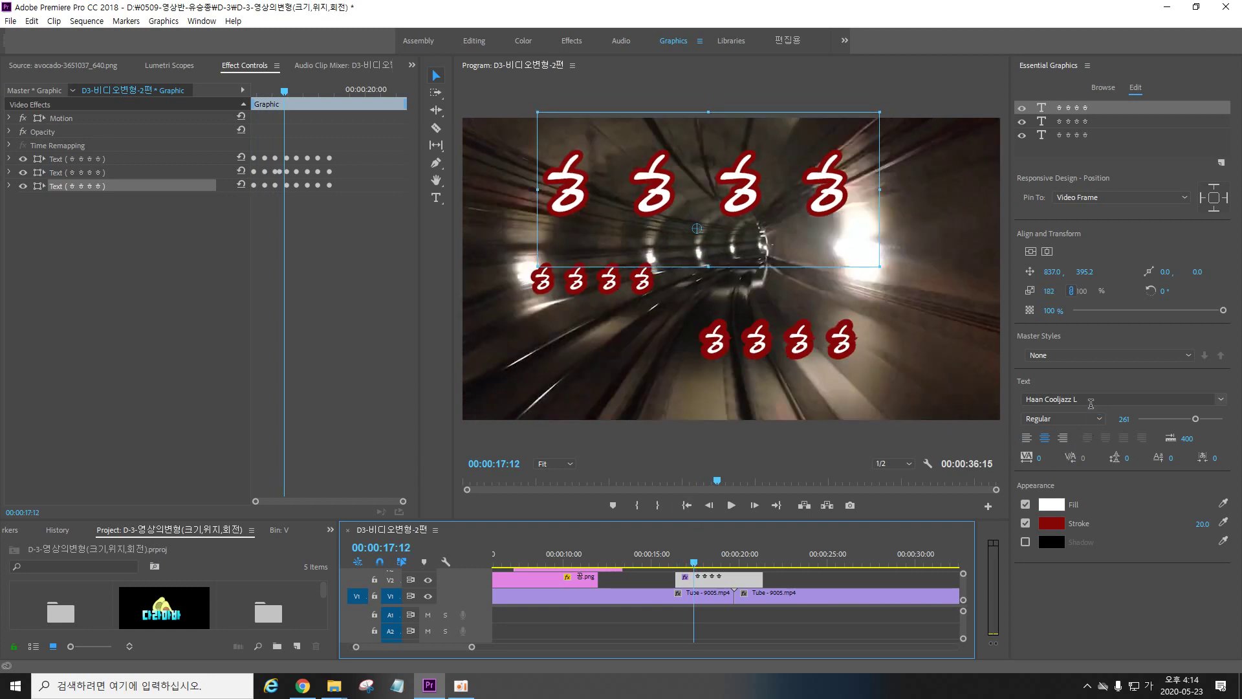
{"action": "left_click_drag", "start_coordinate": [675, 205], "coordinate": [662, 211]}
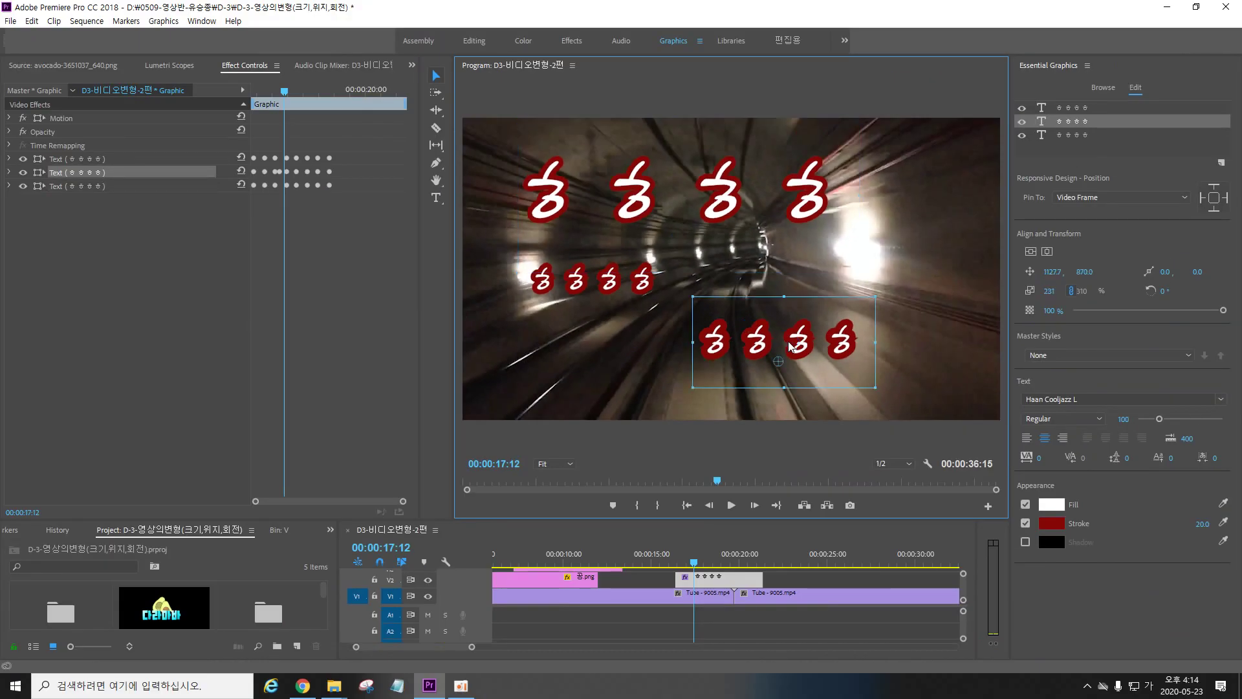
Step: Delete the lower-right text, reposition the others, and place a size-158 copy of the small text at lower right
{"action": "key", "text": "Delete"}
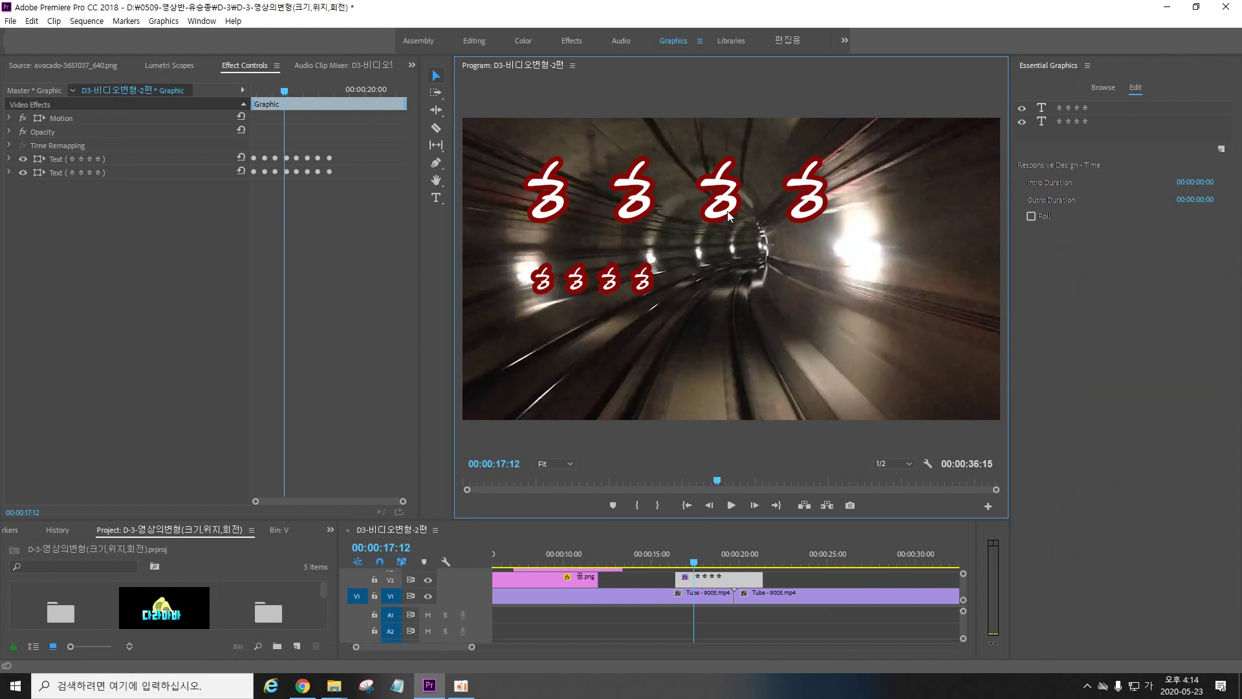
{"action": "left_click_drag", "start_coordinate": [728, 215], "coordinate": [760, 234]}
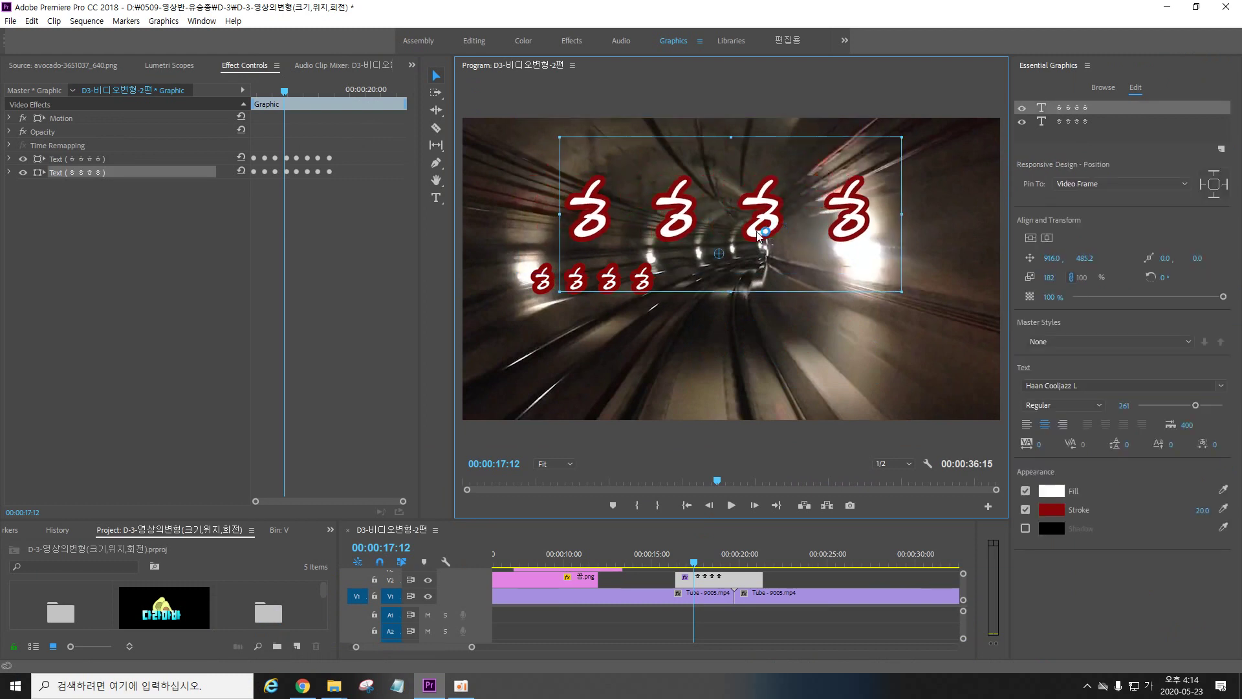
{"action": "left_click_drag", "start_coordinate": [544, 284], "coordinate": [534, 326]}
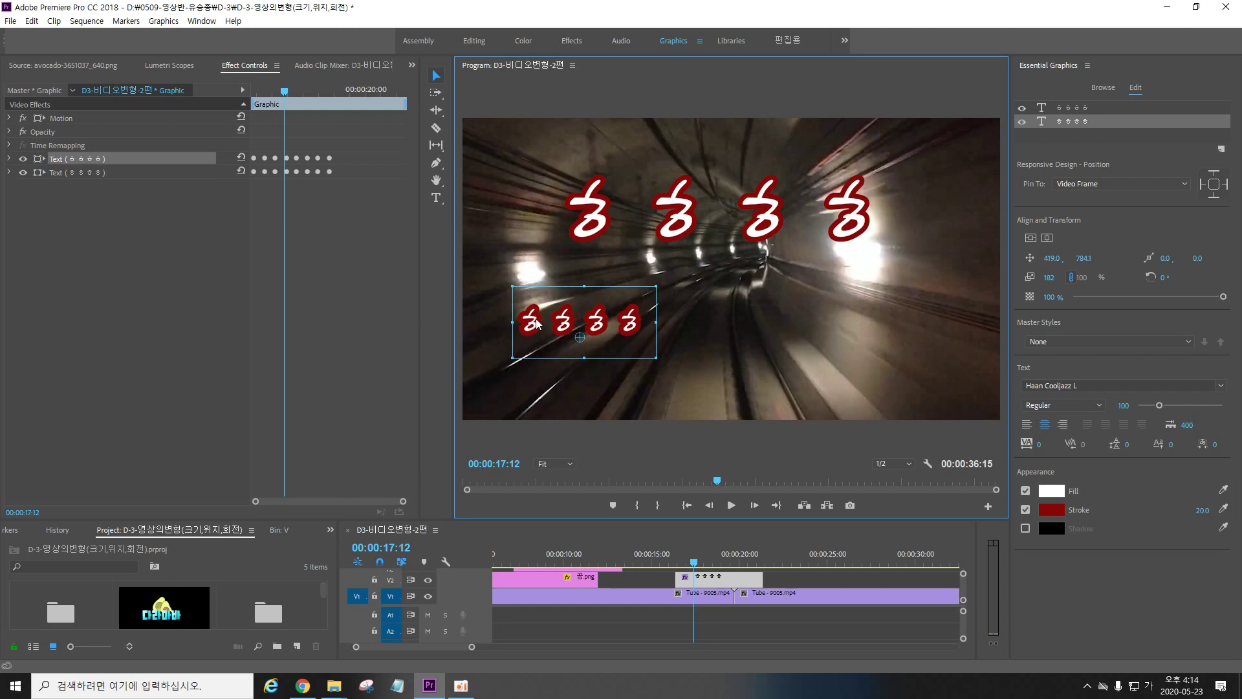
{"action": "left_click_drag", "start_coordinate": [544, 324], "coordinate": [783, 356], "text": "alt"}
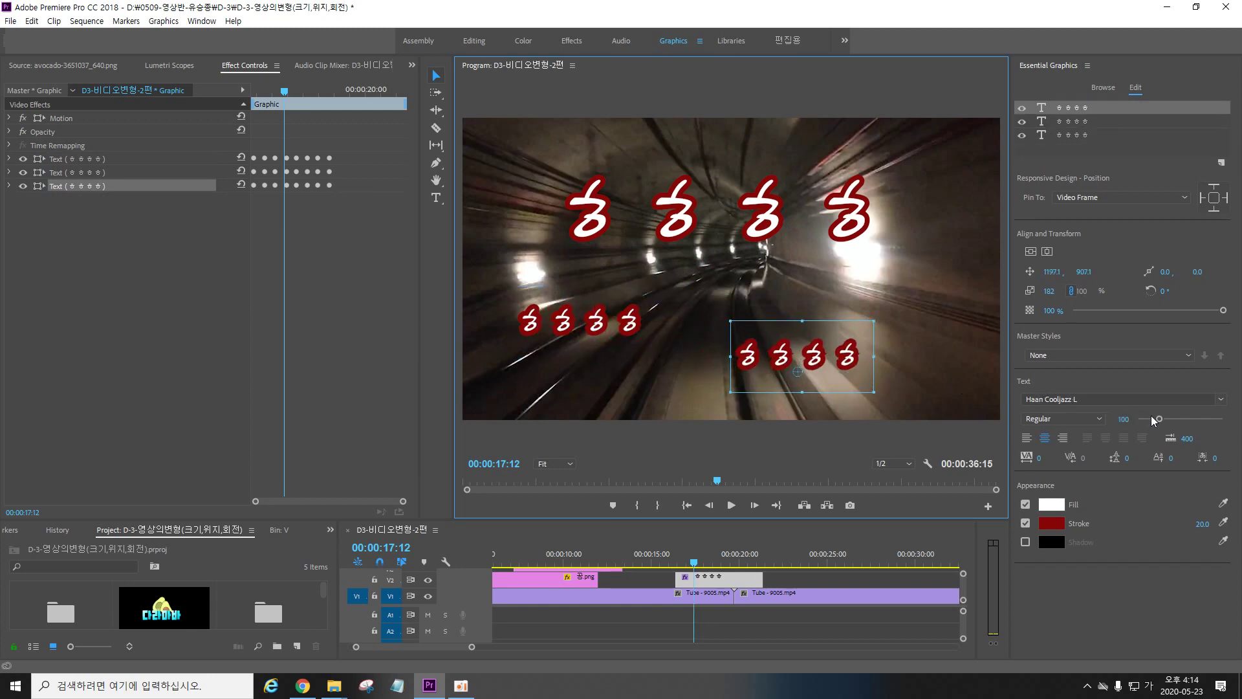
{"action": "left_click_drag", "start_coordinate": [1157, 419], "coordinate": [1172, 419]}
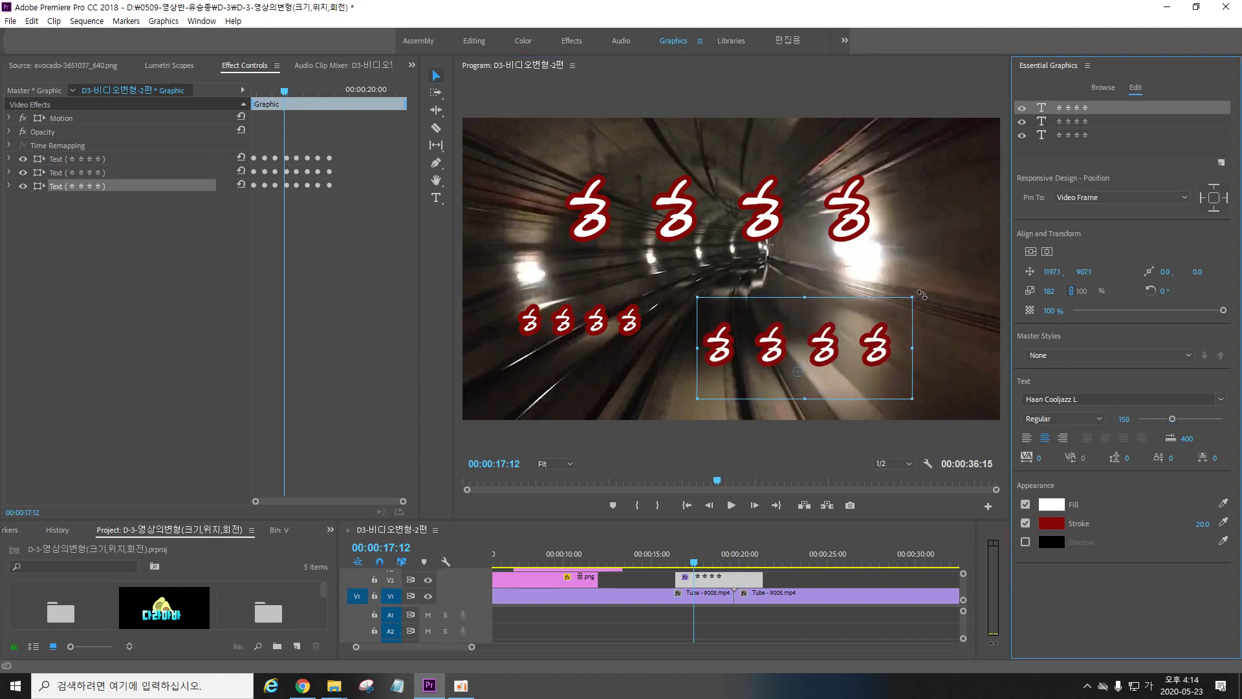
Step: Tilt the lower-right text to -16°, the lower-left to 17° and the top to -7°, shifting it up-right
{"action": "left_click_drag", "start_coordinate": [922, 294], "coordinate": [888, 262]}
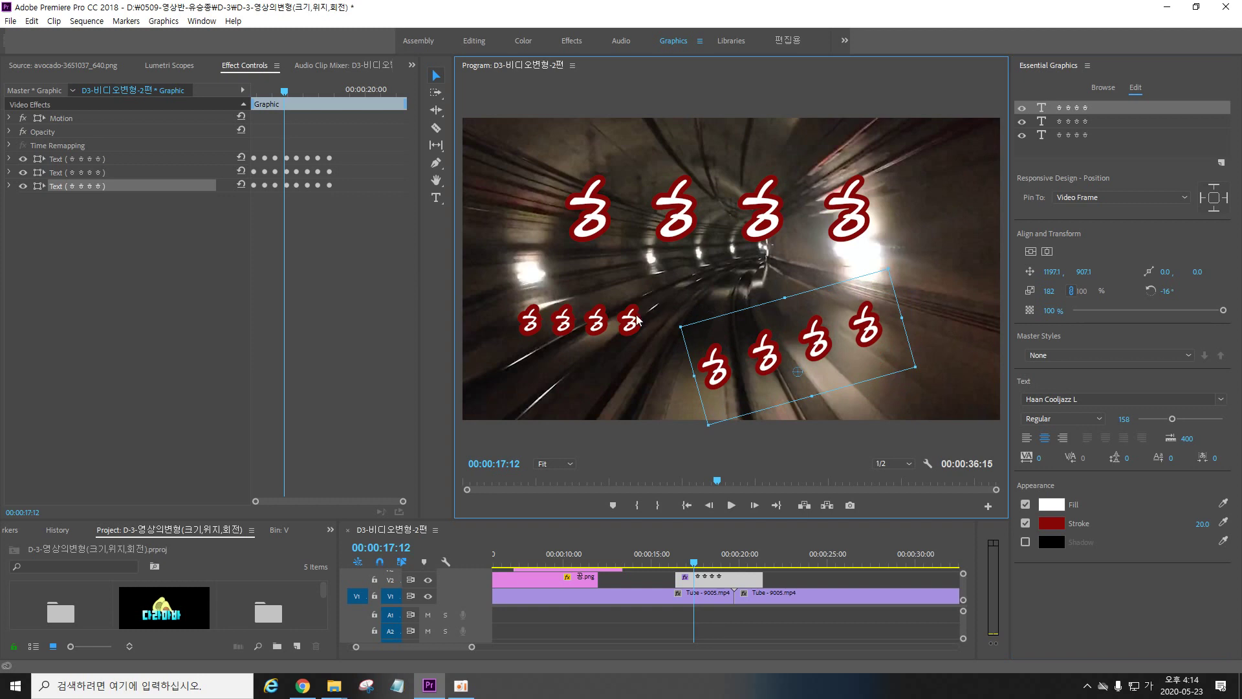
{"action": "left_click", "coordinate": [637, 317]}
{"action": "left_click_drag", "start_coordinate": [661, 280], "coordinate": [672, 317]}
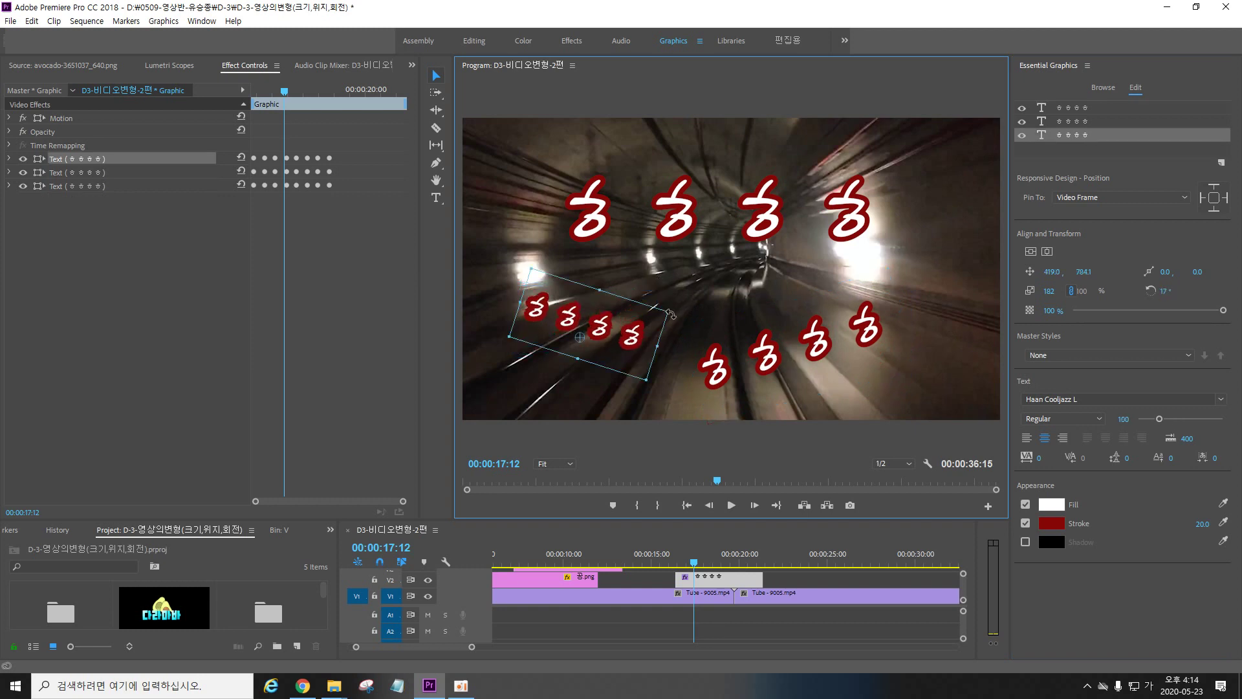
{"action": "left_click", "coordinate": [680, 230]}
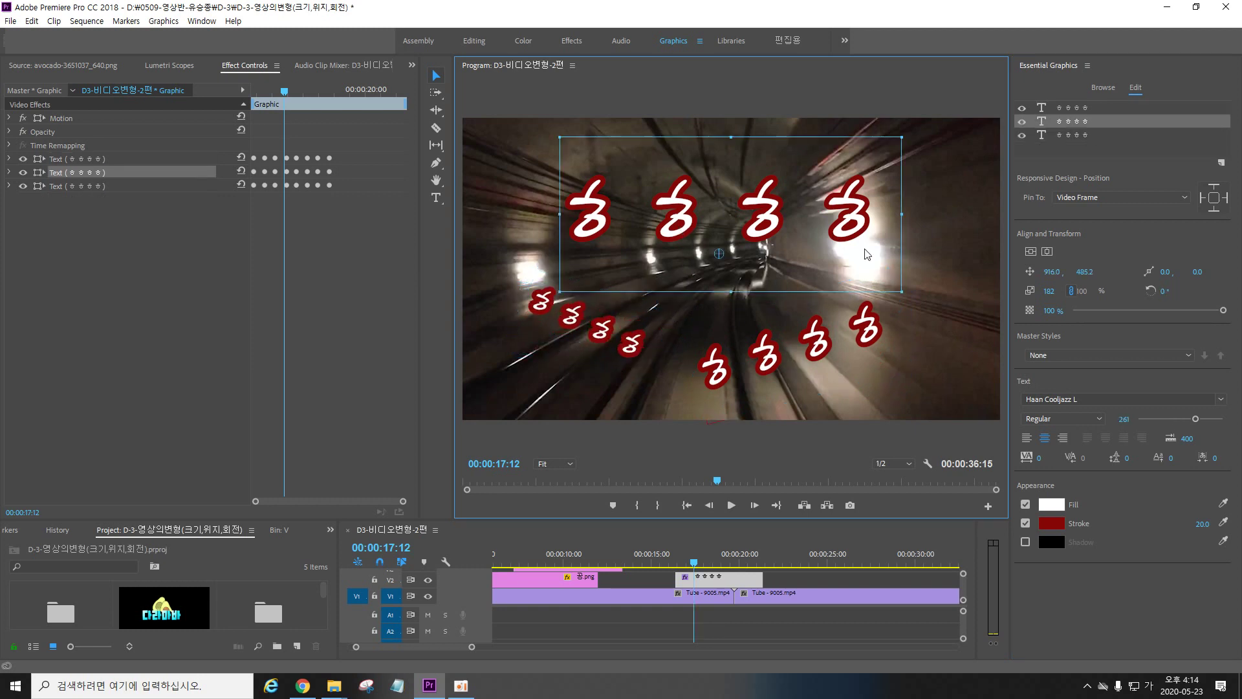
{"action": "left_click_drag", "start_coordinate": [909, 286], "coordinate": [912, 262]}
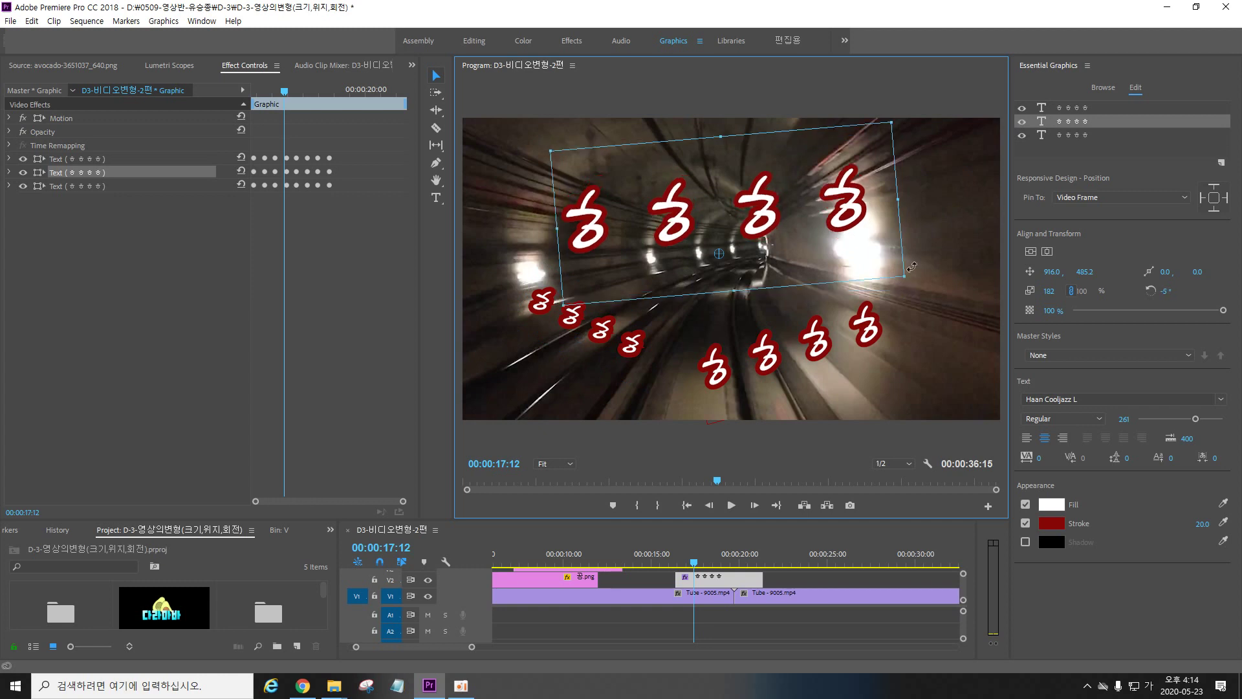
{"action": "left_click_drag", "start_coordinate": [843, 245], "coordinate": [874, 212]}
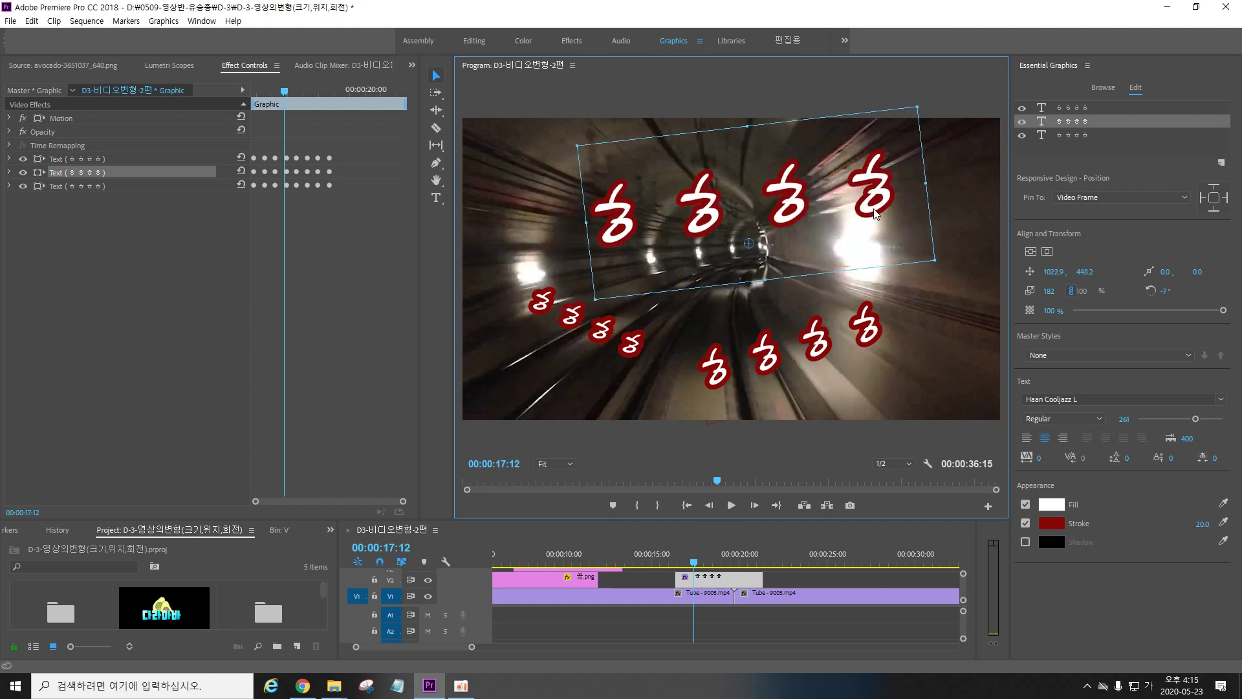
Step: Give the top text a bright green outline, colour 08BD22
{"action": "left_click", "coordinate": [1052, 523]}
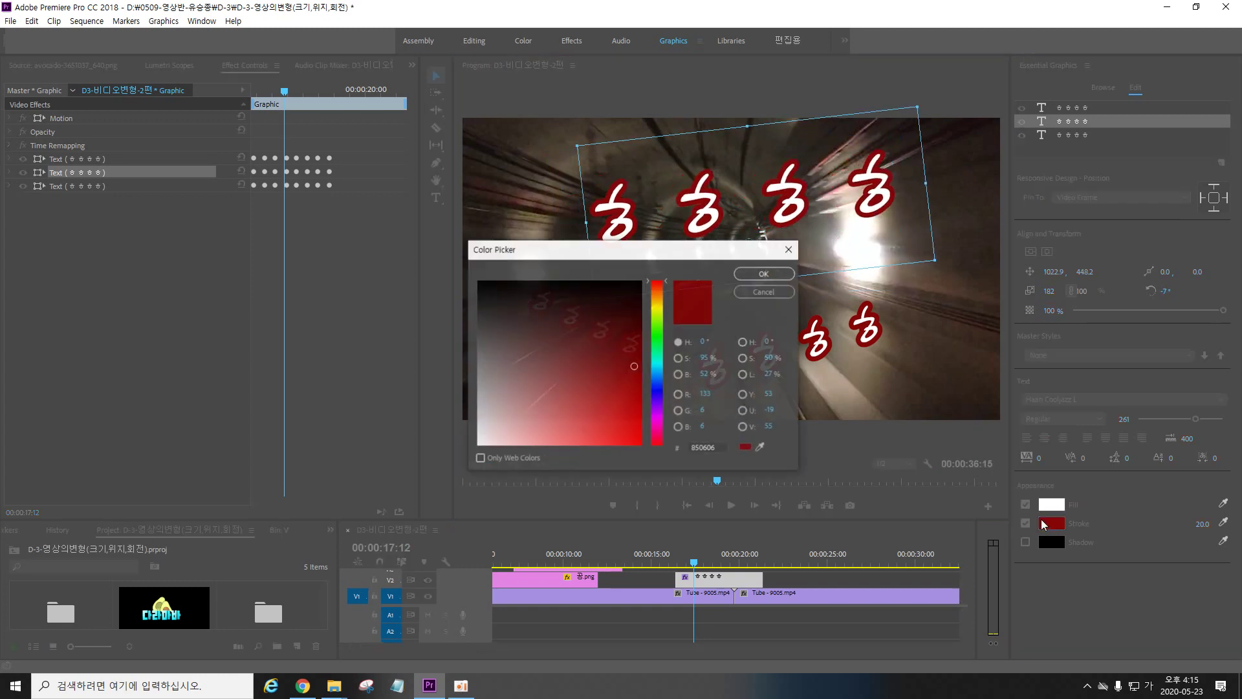
{"action": "left_click", "coordinate": [656, 340]}
{"action": "left_click", "coordinate": [635, 403]}
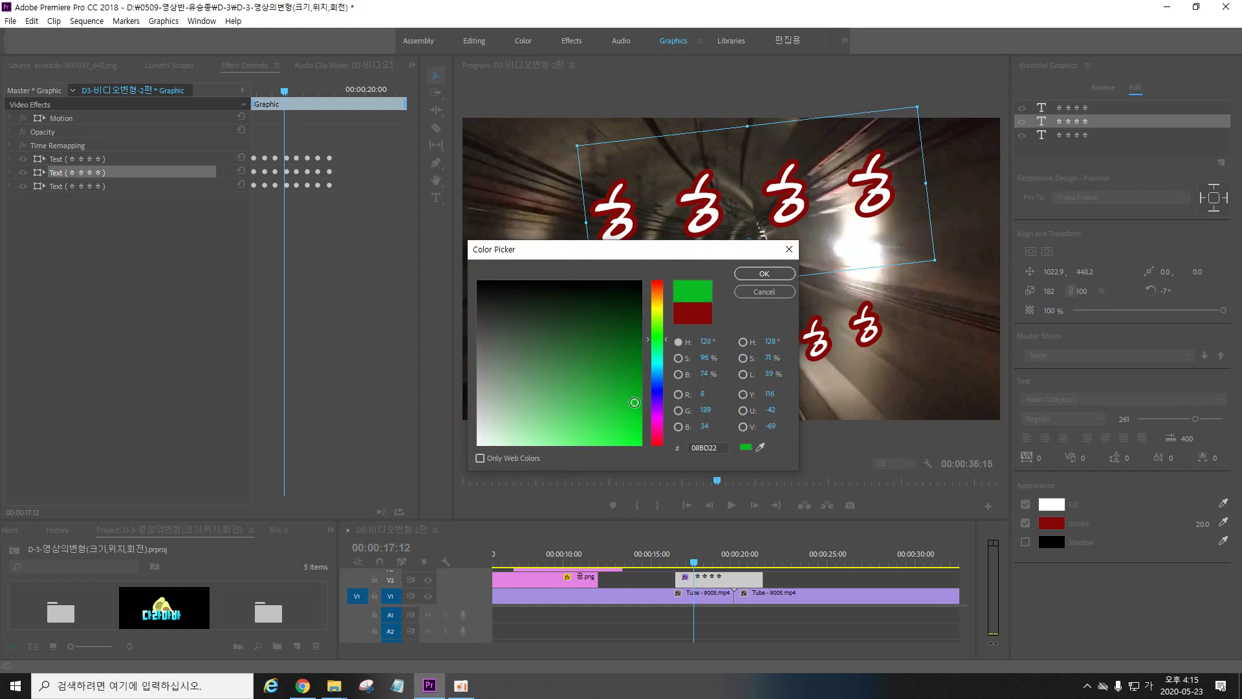
{"action": "left_click", "coordinate": [750, 273]}
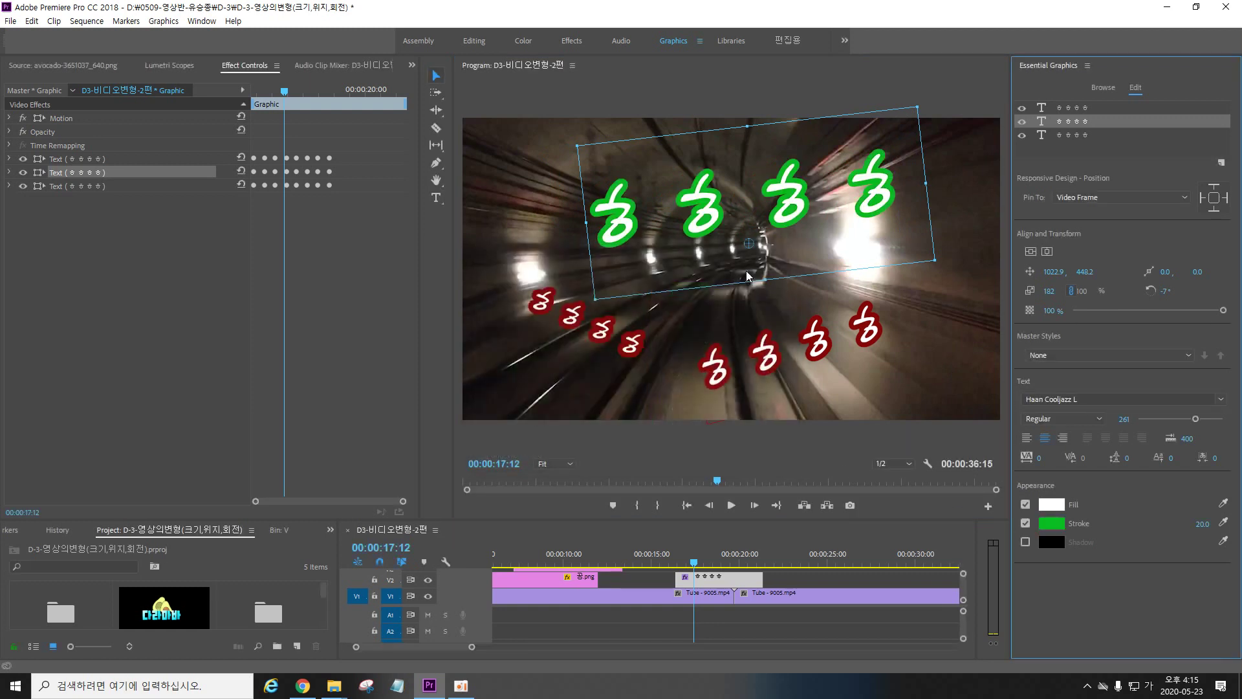
Step: Switch the lower-right text to Binggraeil-Bold and nudge the small red text up and left
{"action": "left_click", "coordinate": [825, 342]}
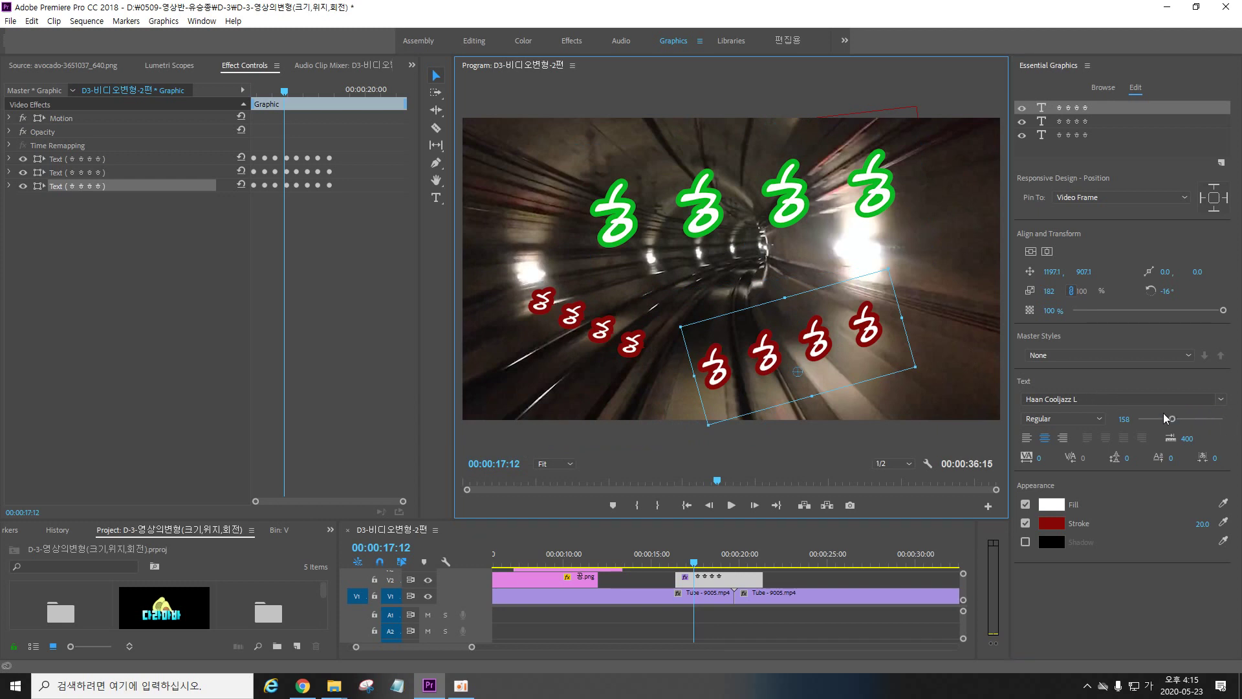
{"action": "left_click", "coordinate": [1137, 401]}
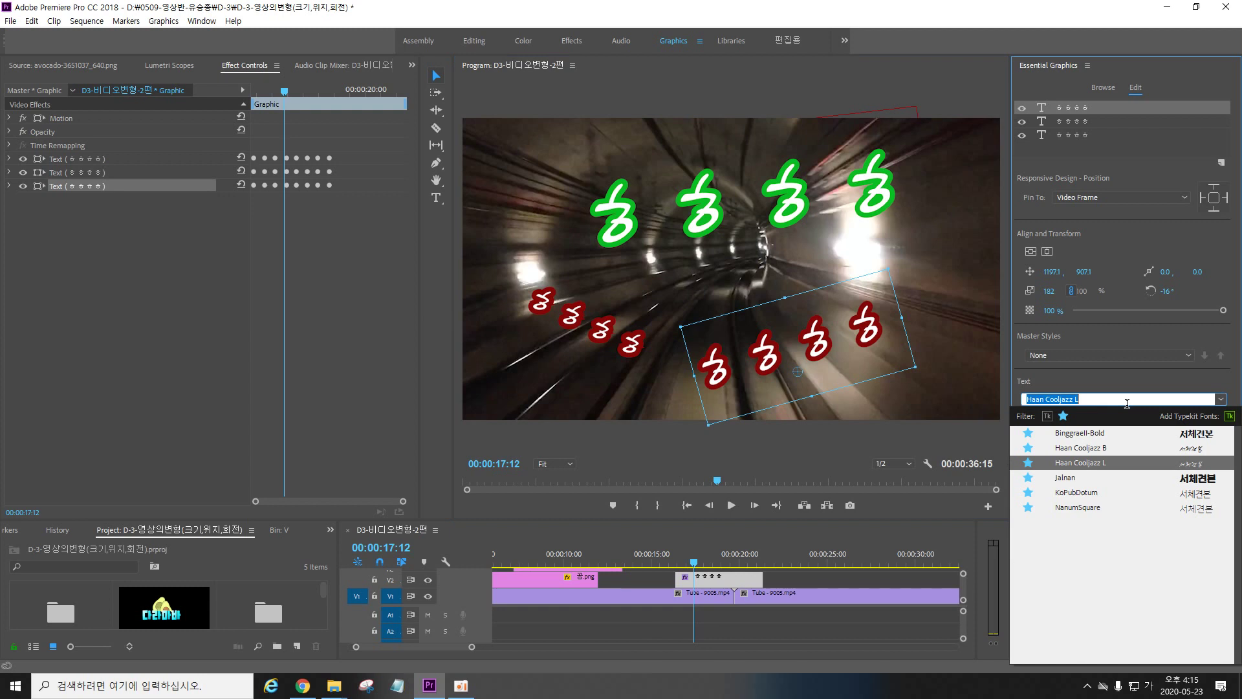
{"action": "left_click", "coordinate": [1089, 434]}
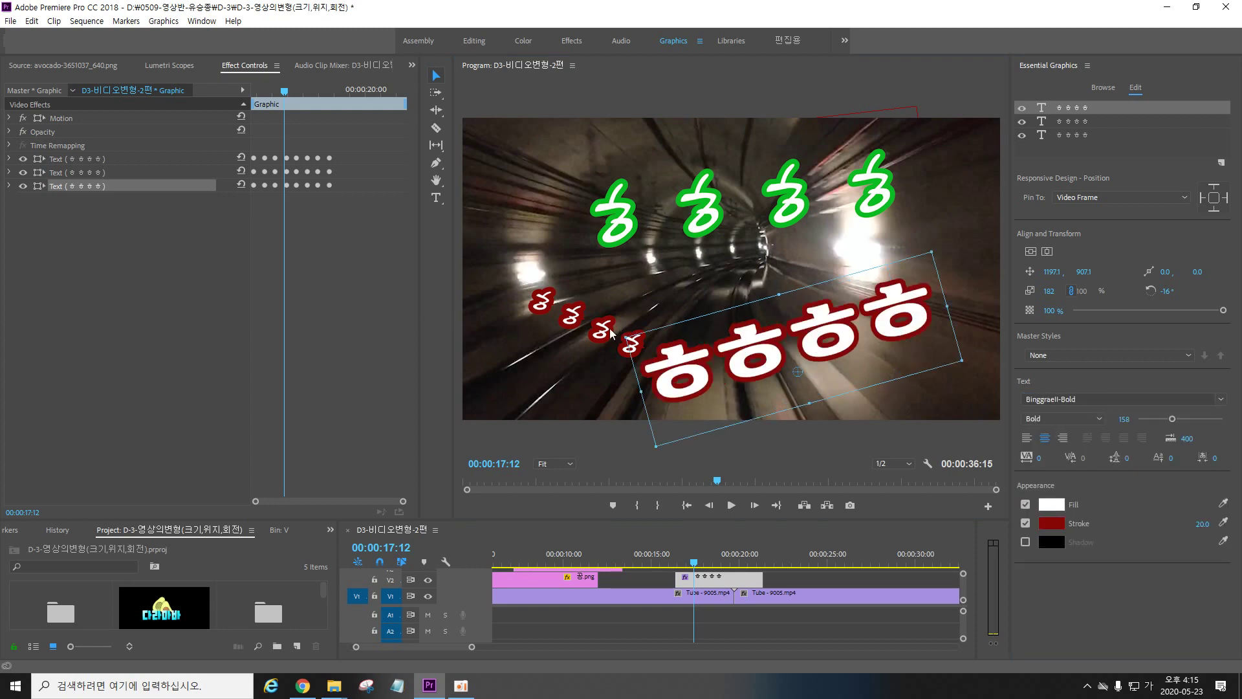
{"action": "left_click_drag", "start_coordinate": [612, 333], "coordinate": [605, 311]}
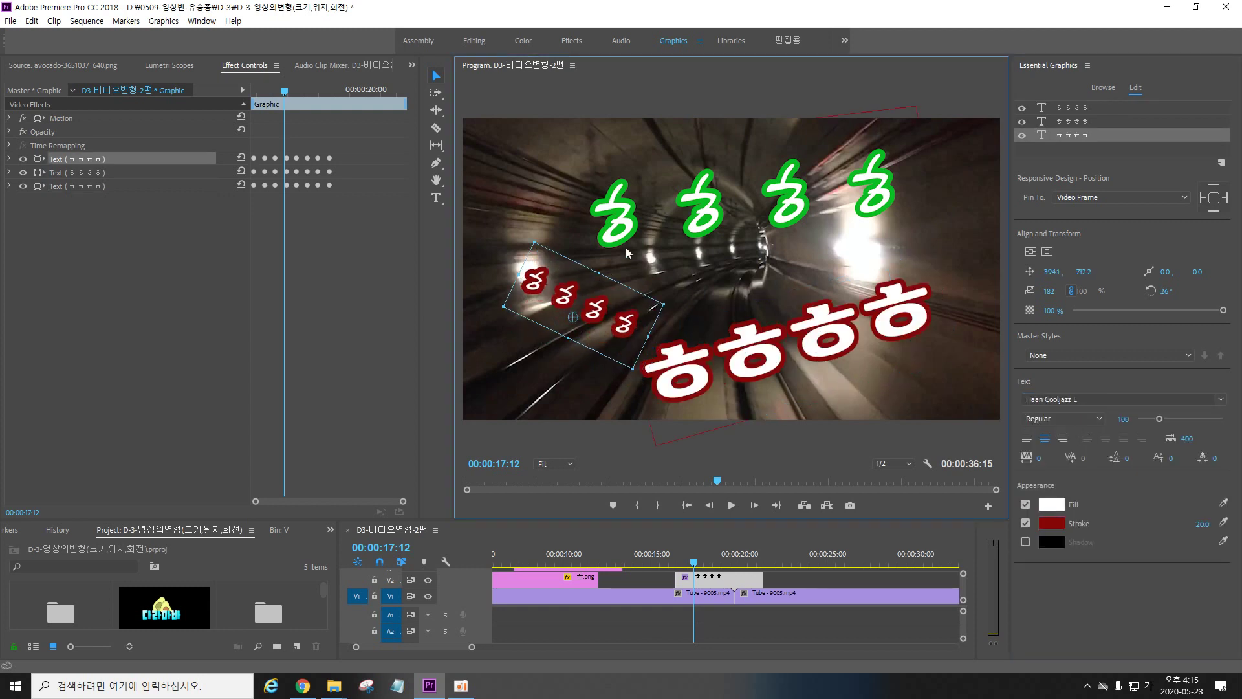
{"action": "left_click", "coordinate": [689, 219]}
Step: Retype the large text as 하하하, the small red one as 호호호, and the green one as 흐흐흐ㅡ
{"action": "double_click", "coordinate": [739, 343]}
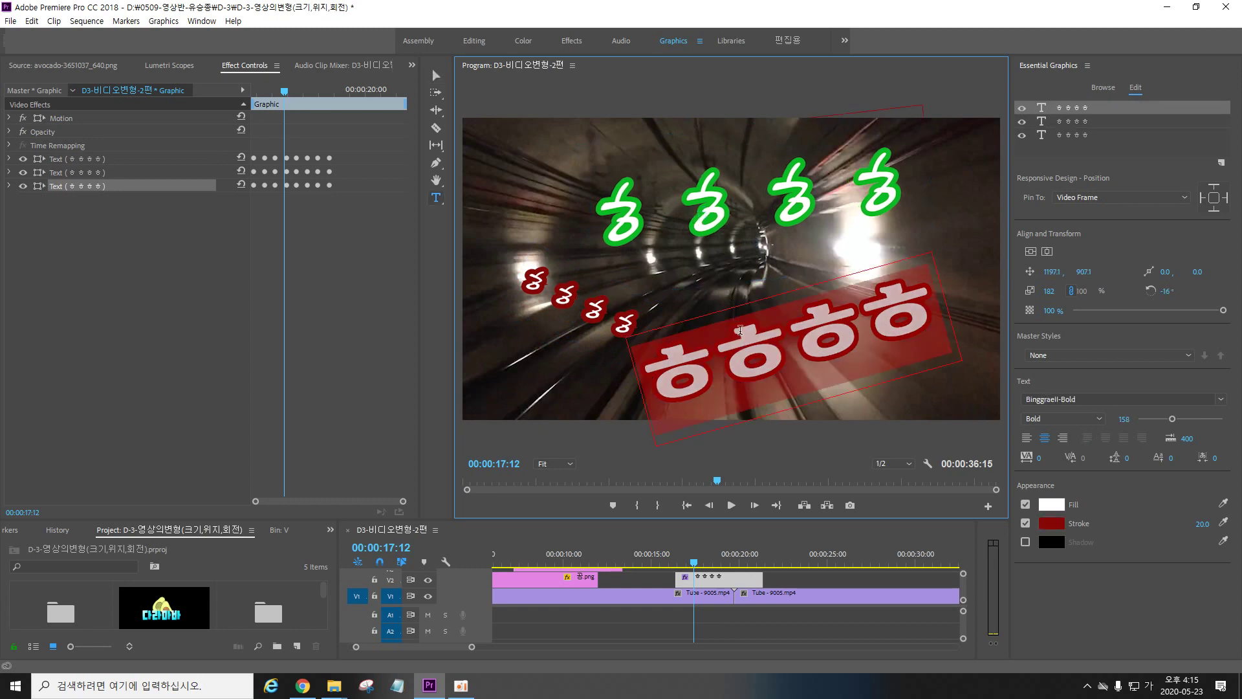
{"action": "type", "text": "하"}
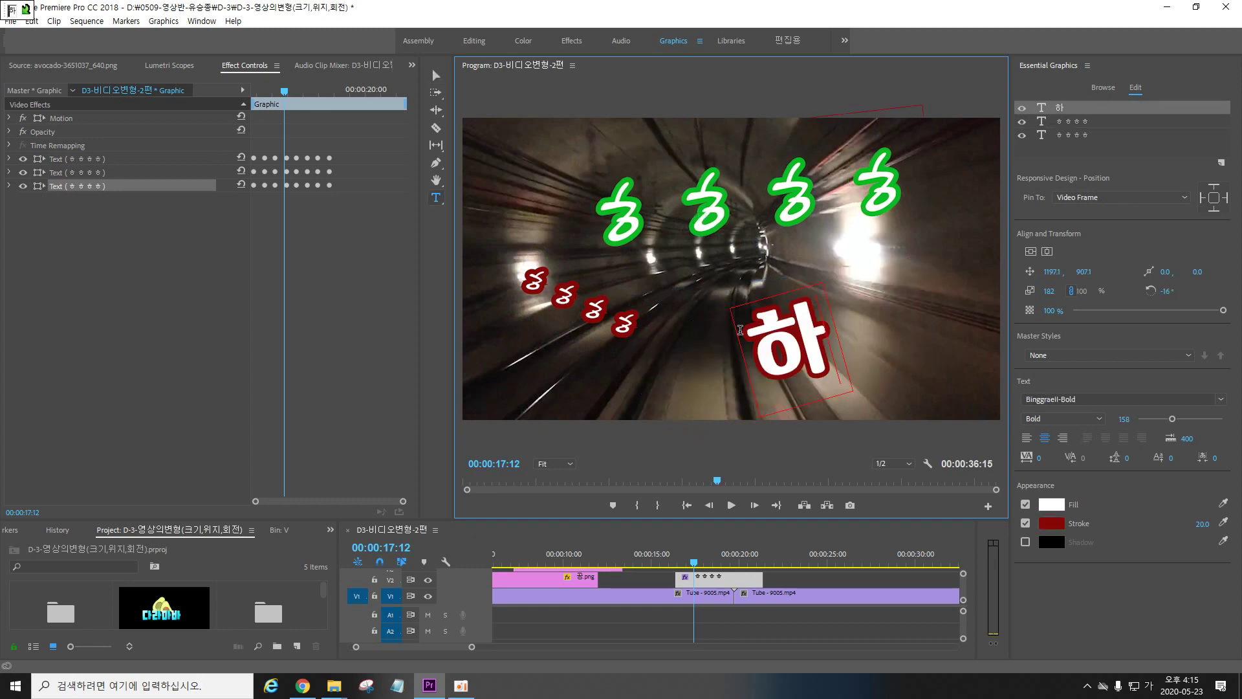
{"action": "type", "text": "하"}
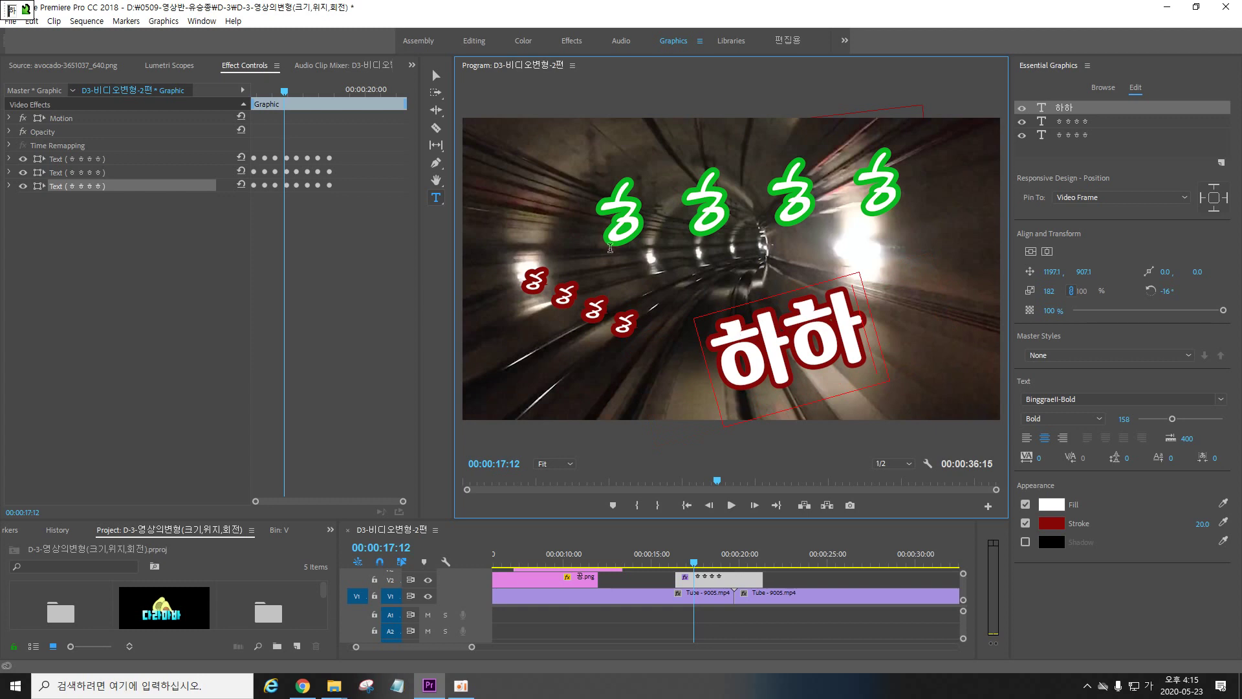
{"action": "left_click", "coordinate": [582, 310]}
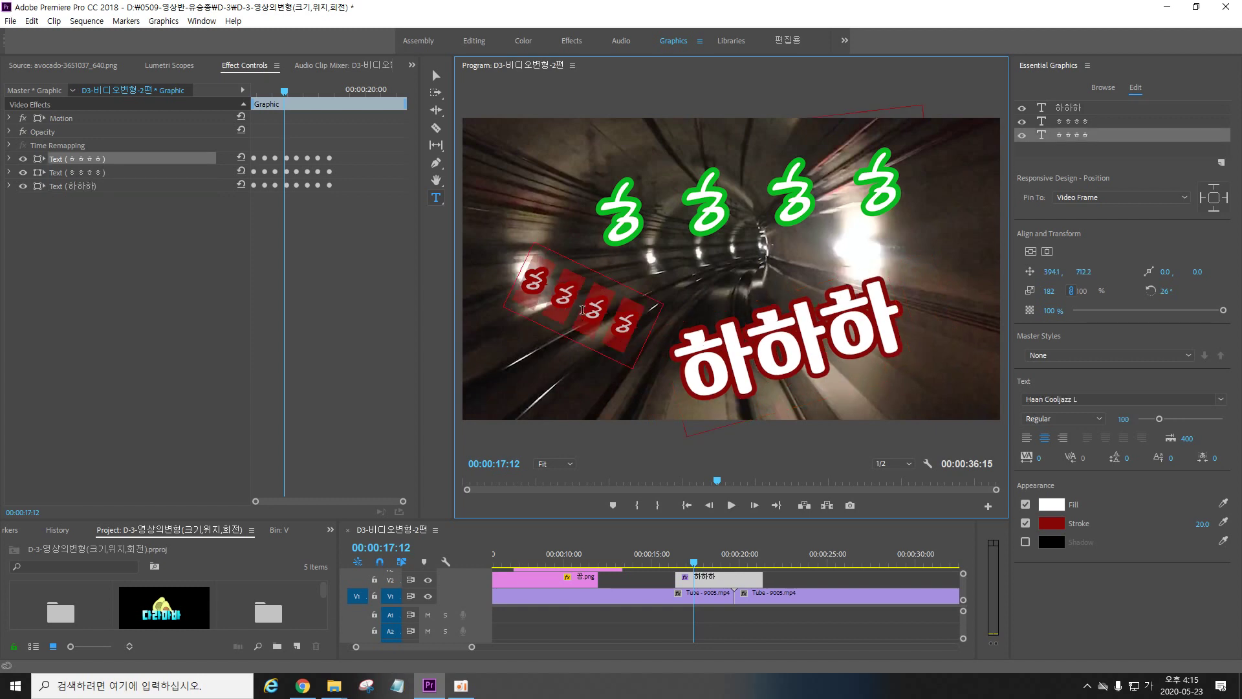
{"action": "type", "text": "호호"}
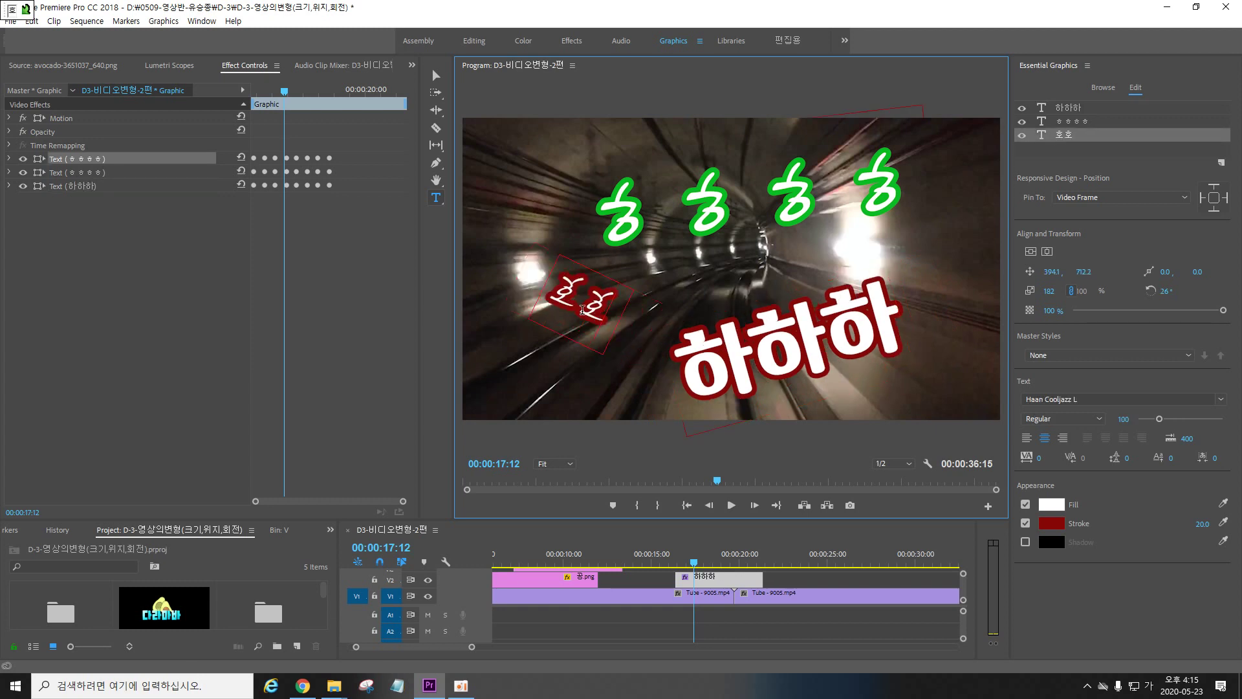
{"action": "double_click", "coordinate": [649, 228]}
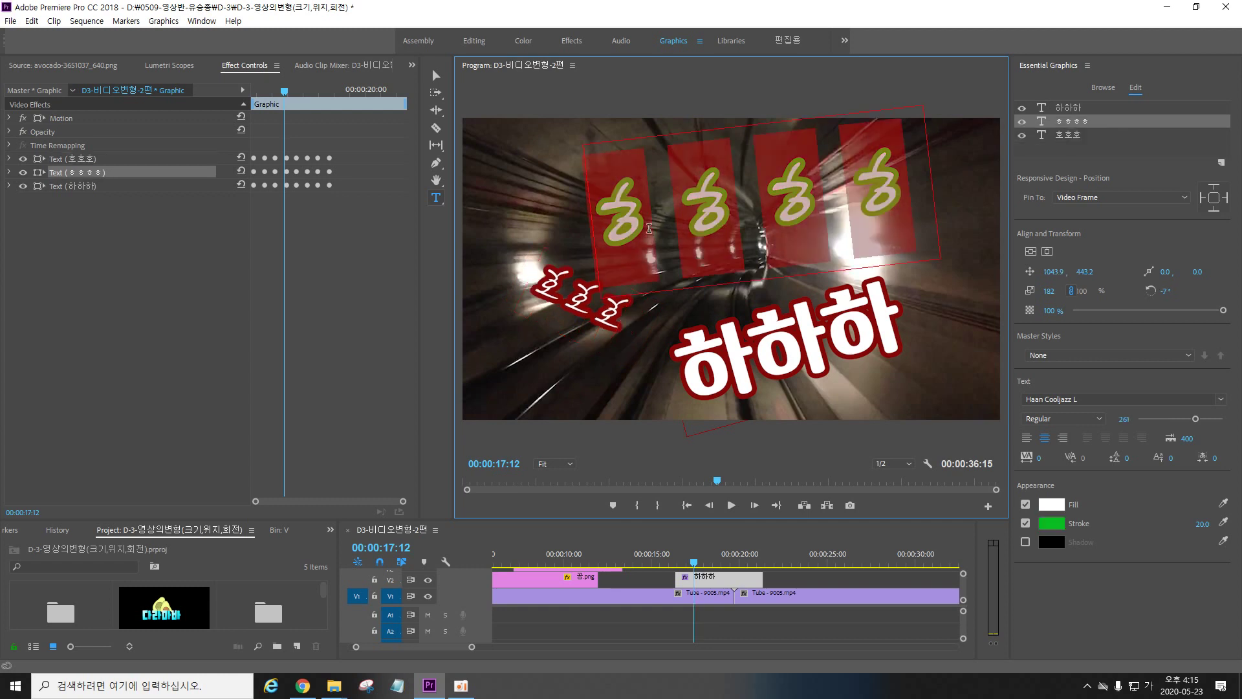
{"action": "type", "text": "호"}
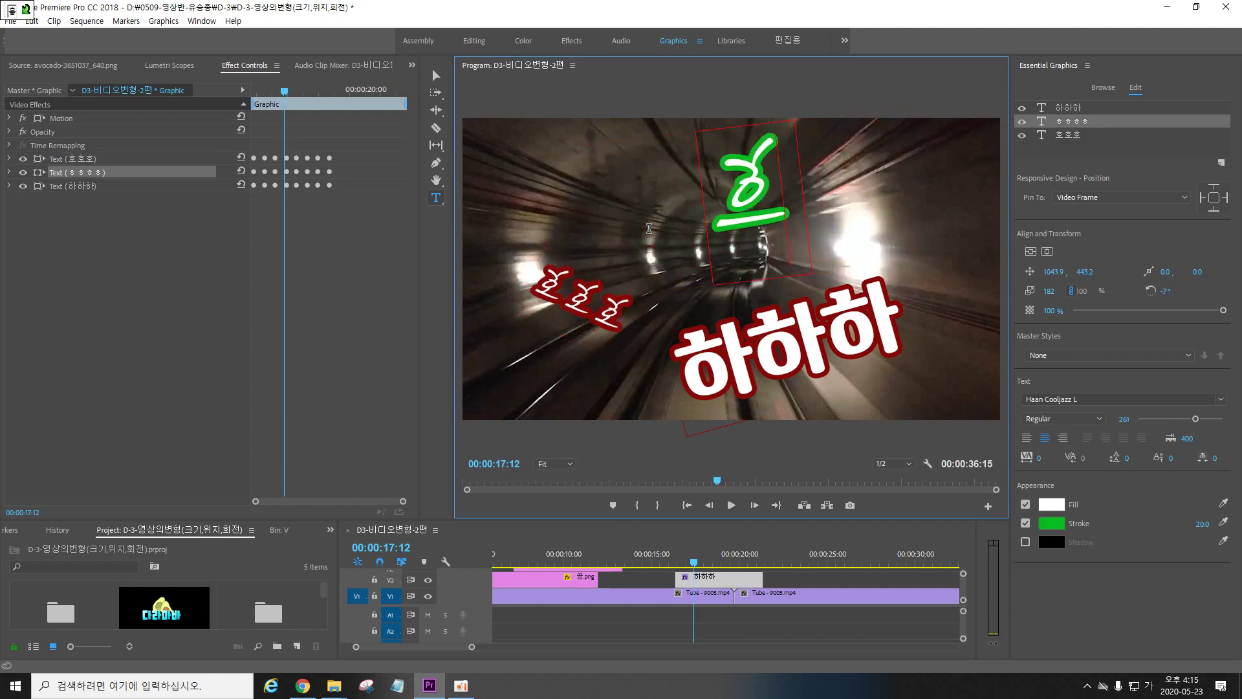
{"action": "type", "text": "호"}
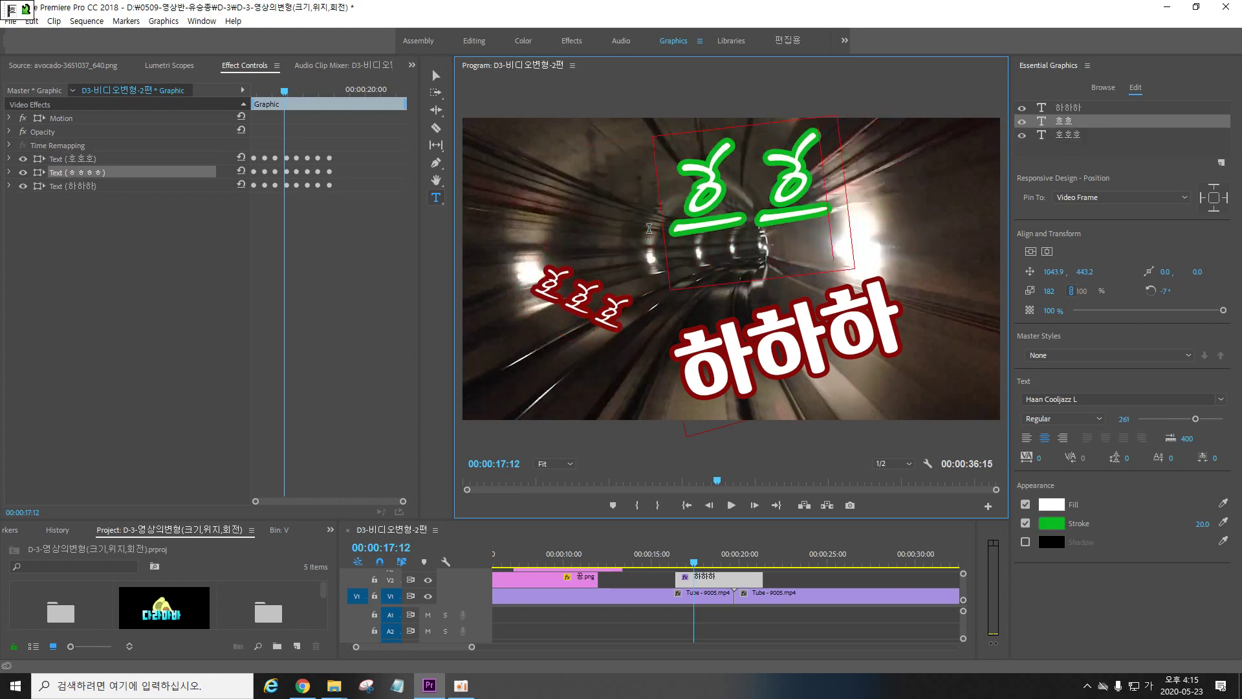
{"action": "type", "text": "호"}
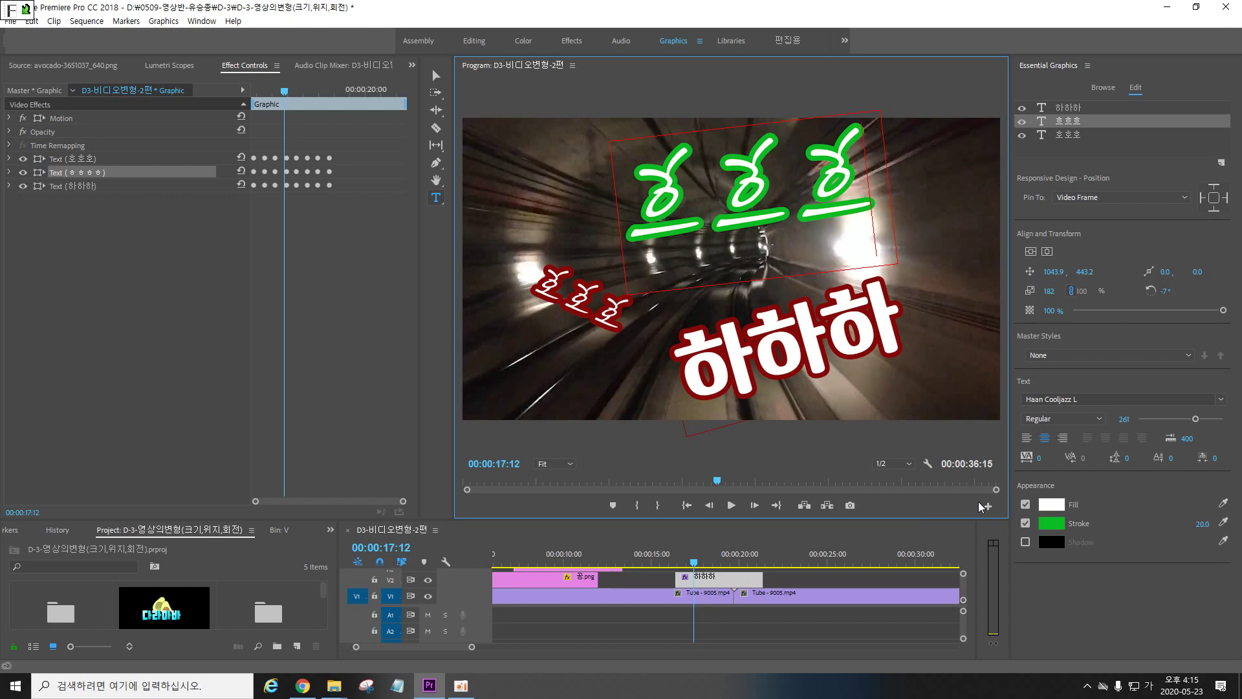
{"action": "type", "text": "ㅡ"}
{"action": "left_click", "coordinate": [436, 77]}
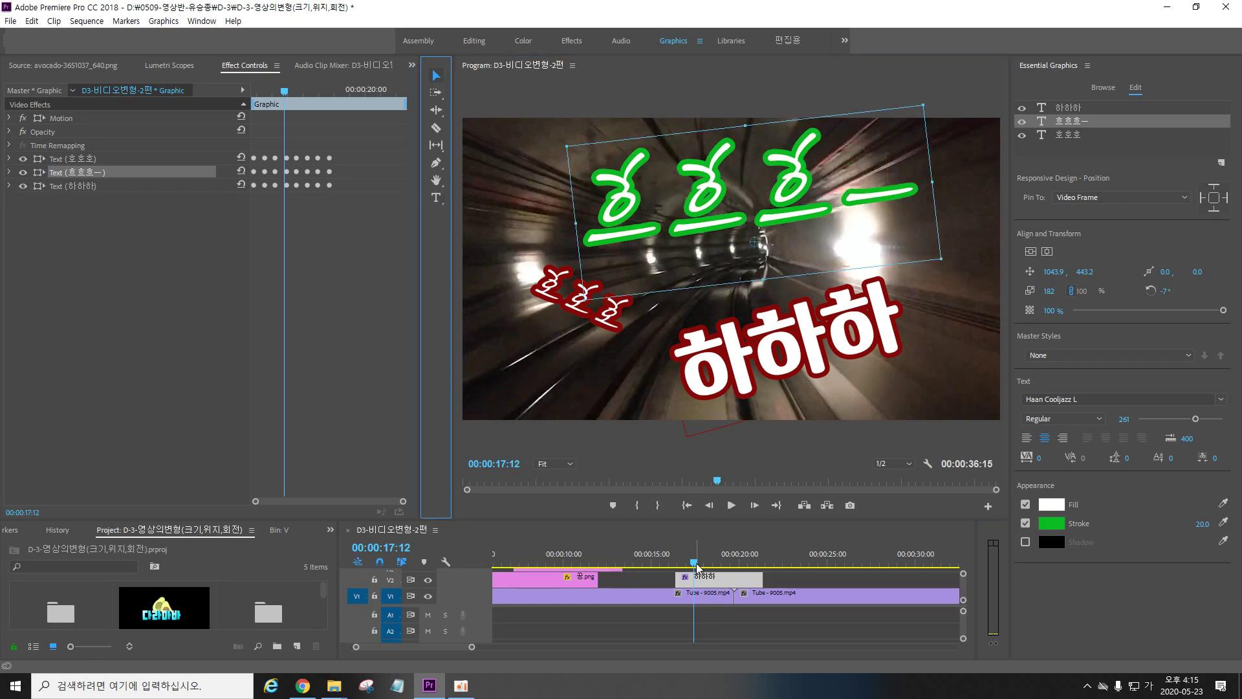
{"action": "mouse_move", "coordinate": [697, 567]}
{"action": "left_mouse_down"}
{"action": "mouse_move", "coordinate": [679, 563]}
{"action": "mouse_move", "coordinate": [690, 565]}
{"action": "left_mouse_up"}
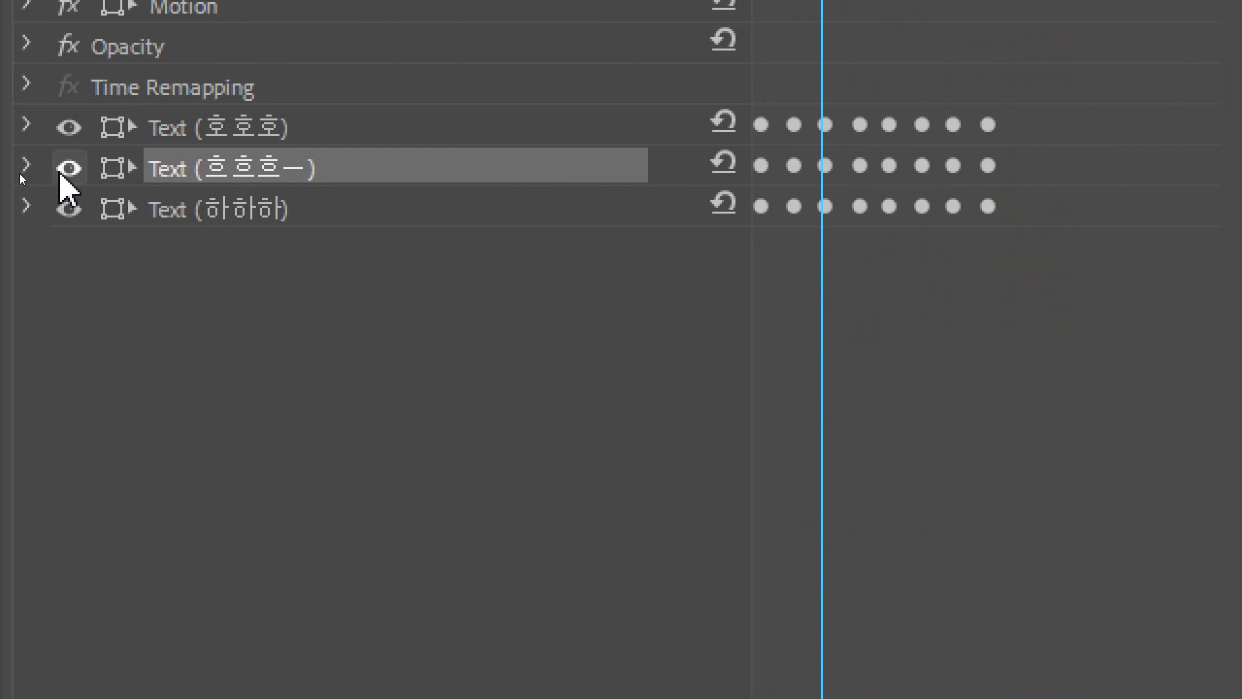
Step: Select all Scale keyframes of Text (흐흐흐ㅡ) in Effect Controls and drag them later
{"action": "left_click", "coordinate": [27, 167]}
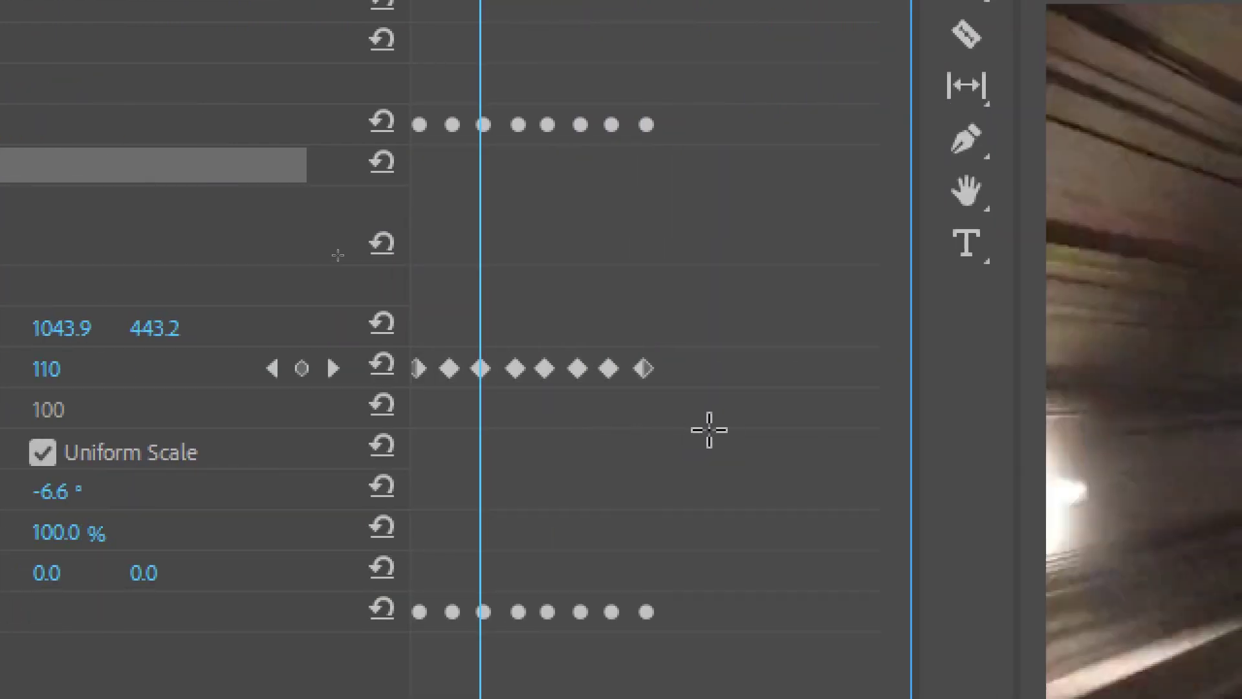
{"action": "left_click_drag", "start_coordinate": [709, 430], "coordinate": [354, 314]}
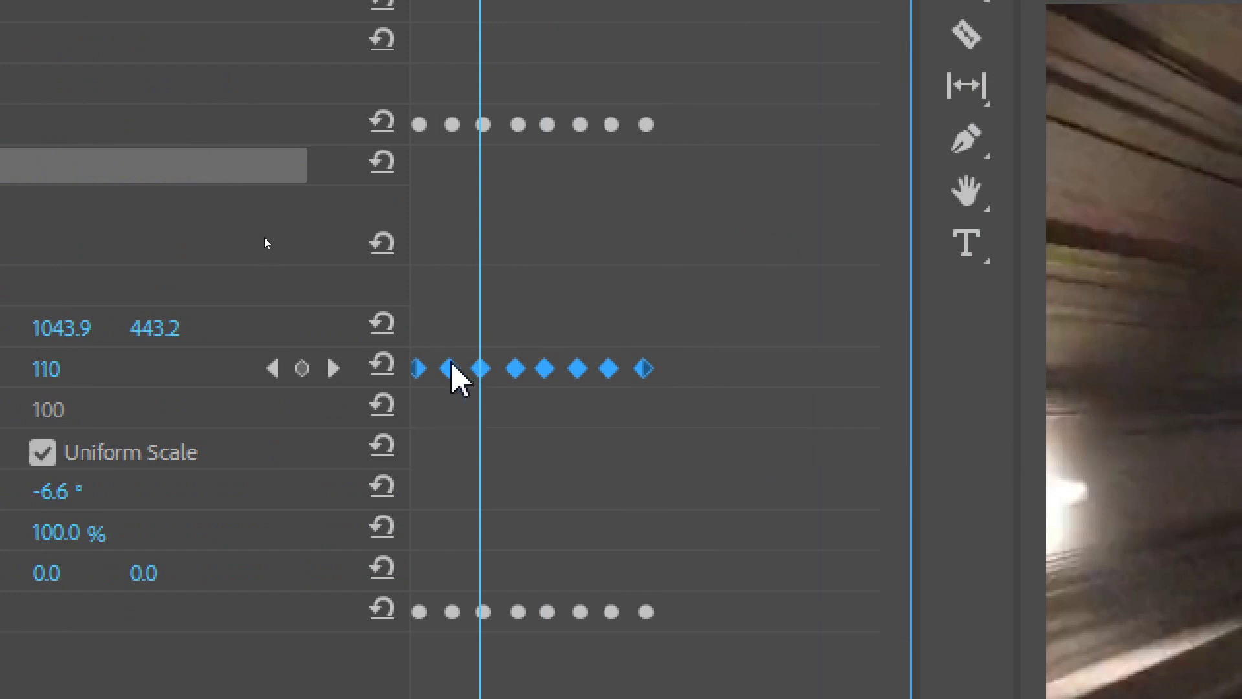
{"action": "left_click_drag", "start_coordinate": [456, 372], "coordinate": [486, 366]}
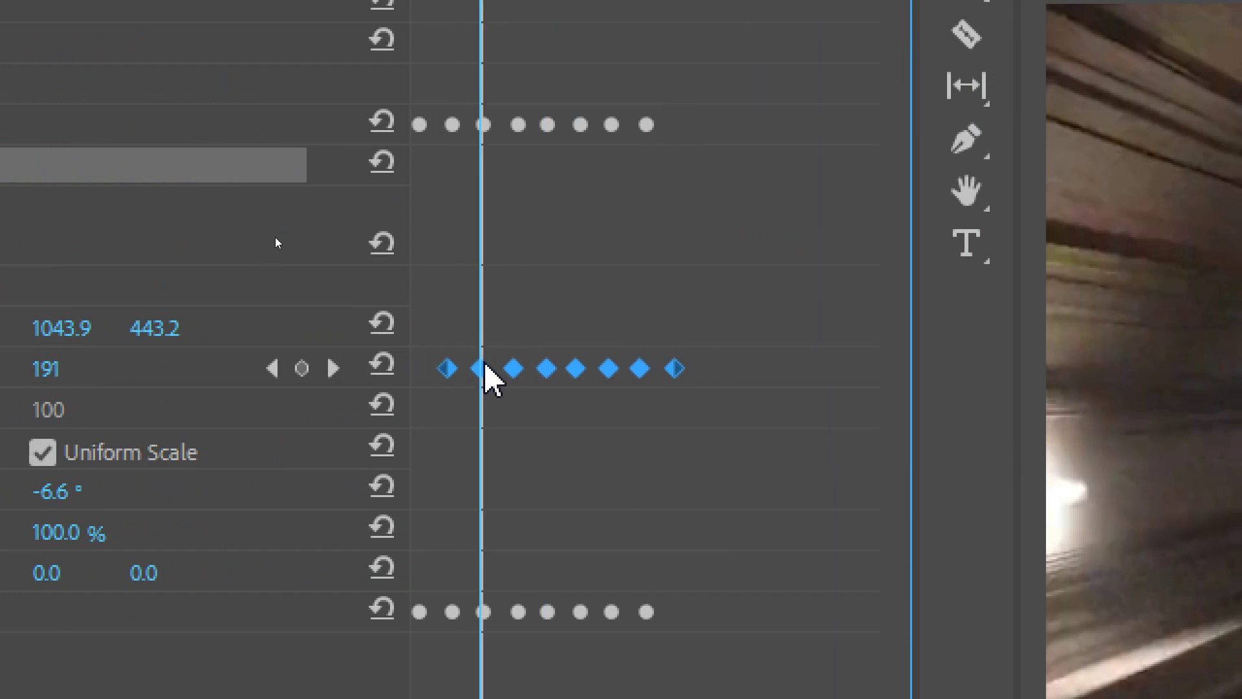
{"action": "left_click_drag", "start_coordinate": [485, 370], "coordinate": [498, 373]}
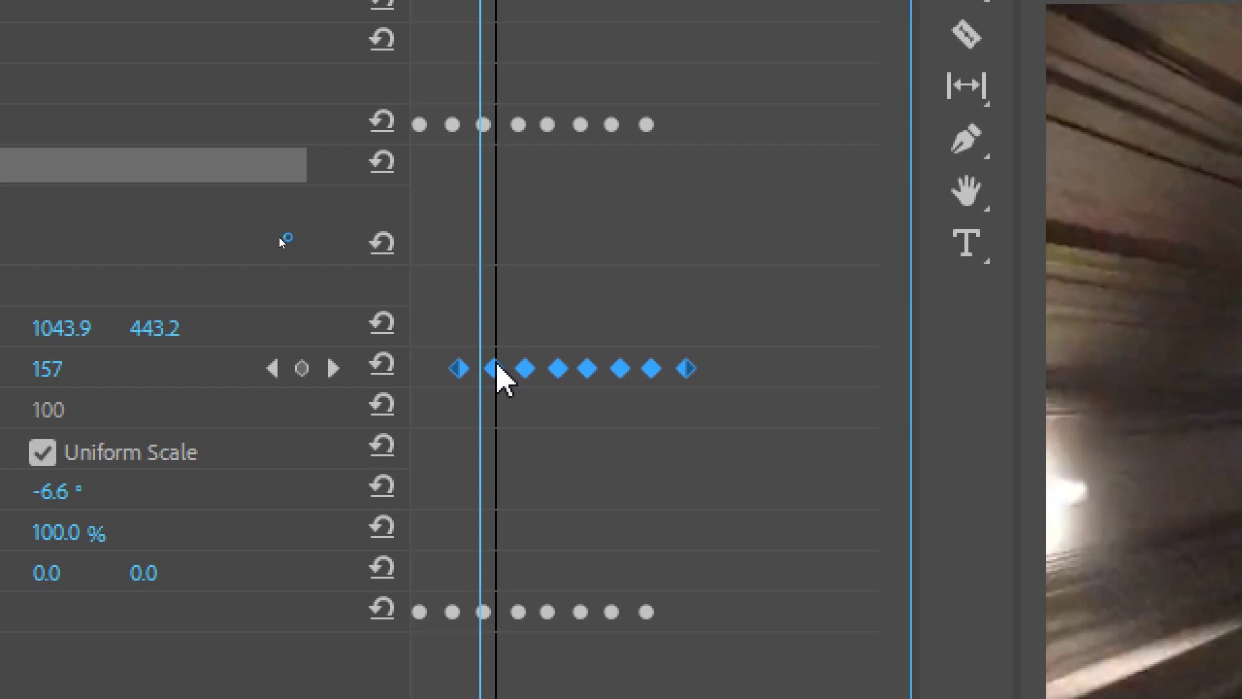
{"action": "left_click", "coordinate": [498, 366]}
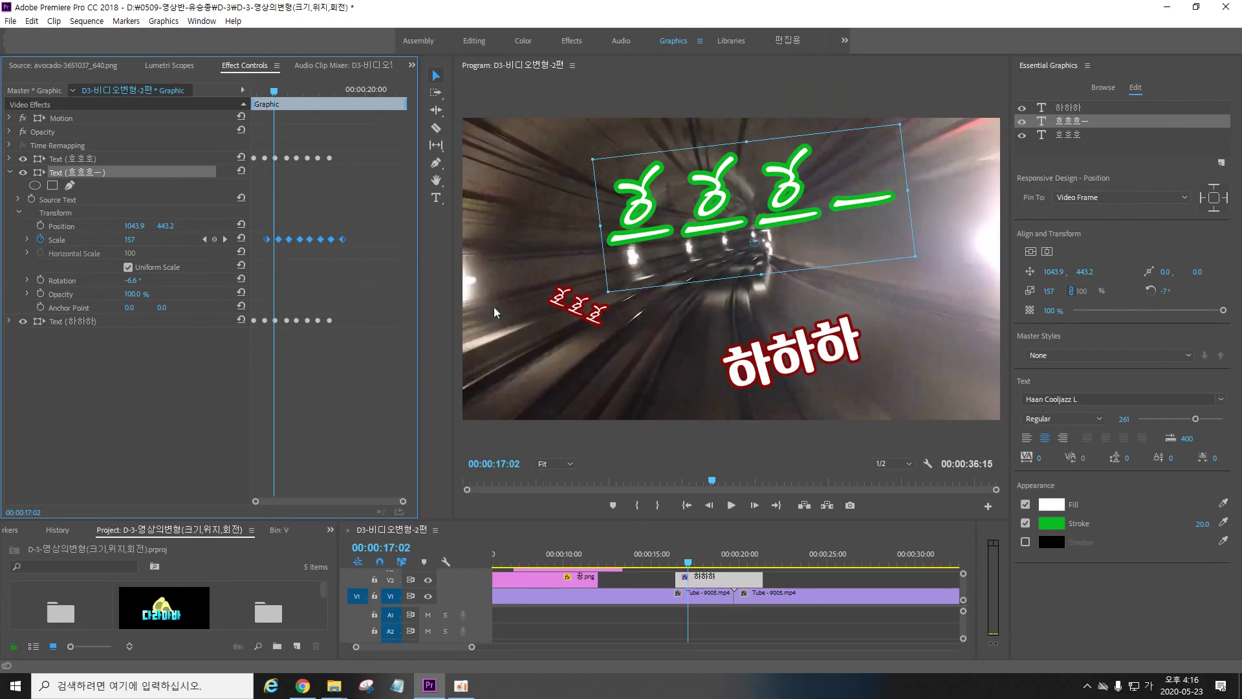
Step: Play back the sequence from before the animation to preview the staggered scaling
{"action": "left_click_drag", "start_coordinate": [688, 563], "coordinate": [679, 563]}
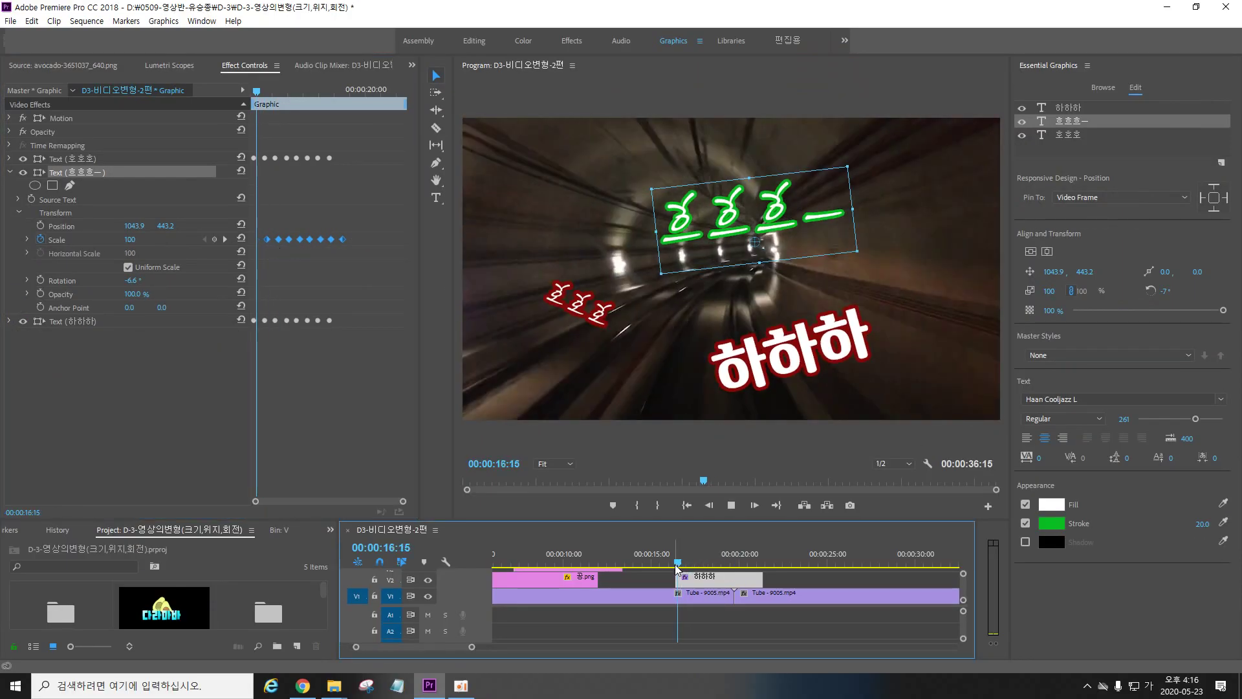
{"action": "key", "text": "space"}
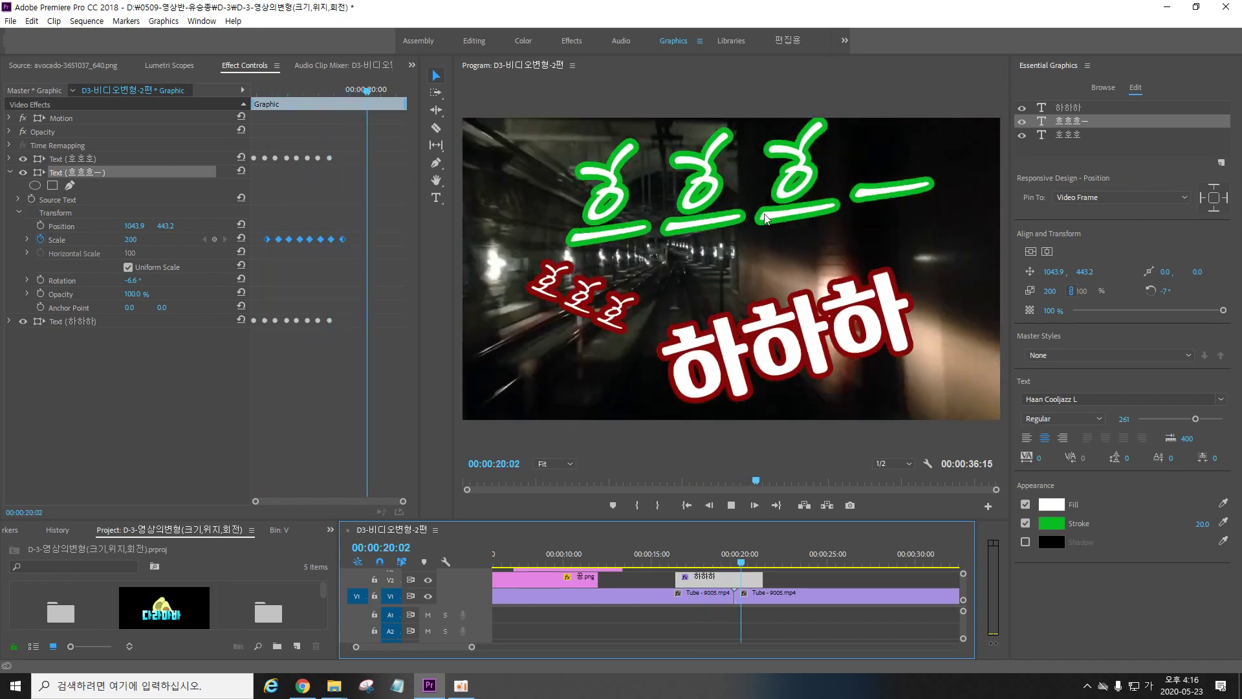
{"action": "key", "text": "space"}
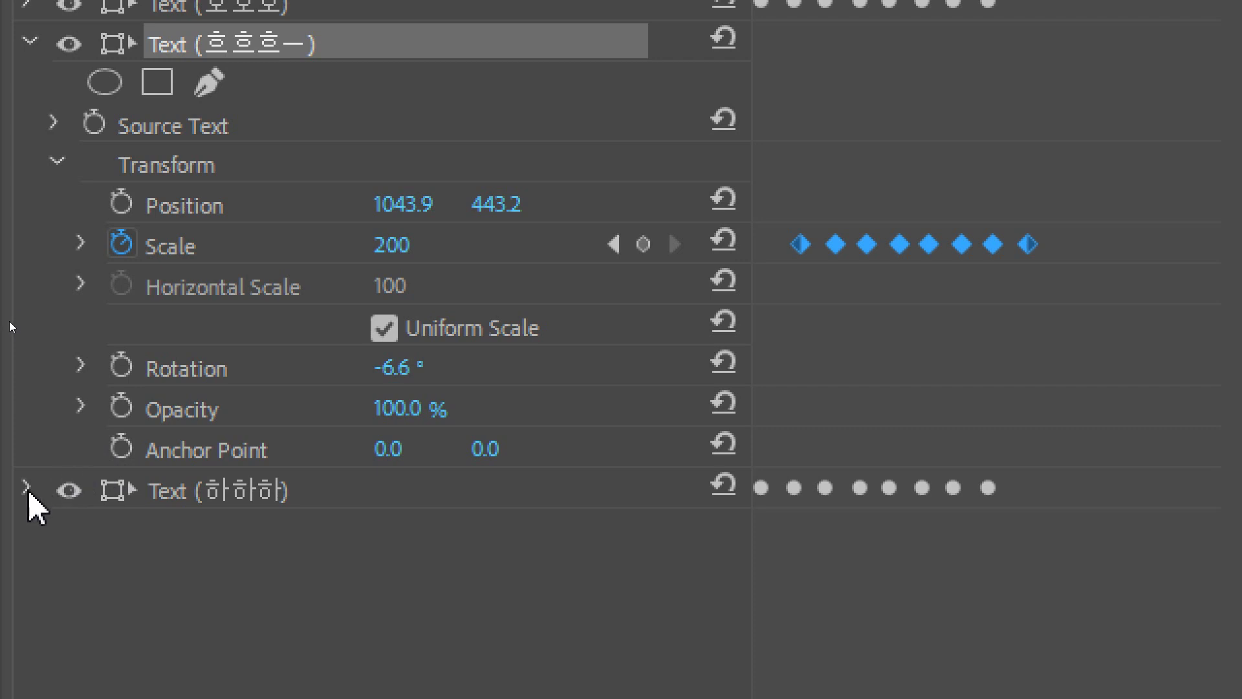
Step: Marquee-select all eight Scale keyframes of Text (하하하) and drag them slightly later
{"action": "left_click", "coordinate": [46, 487]}
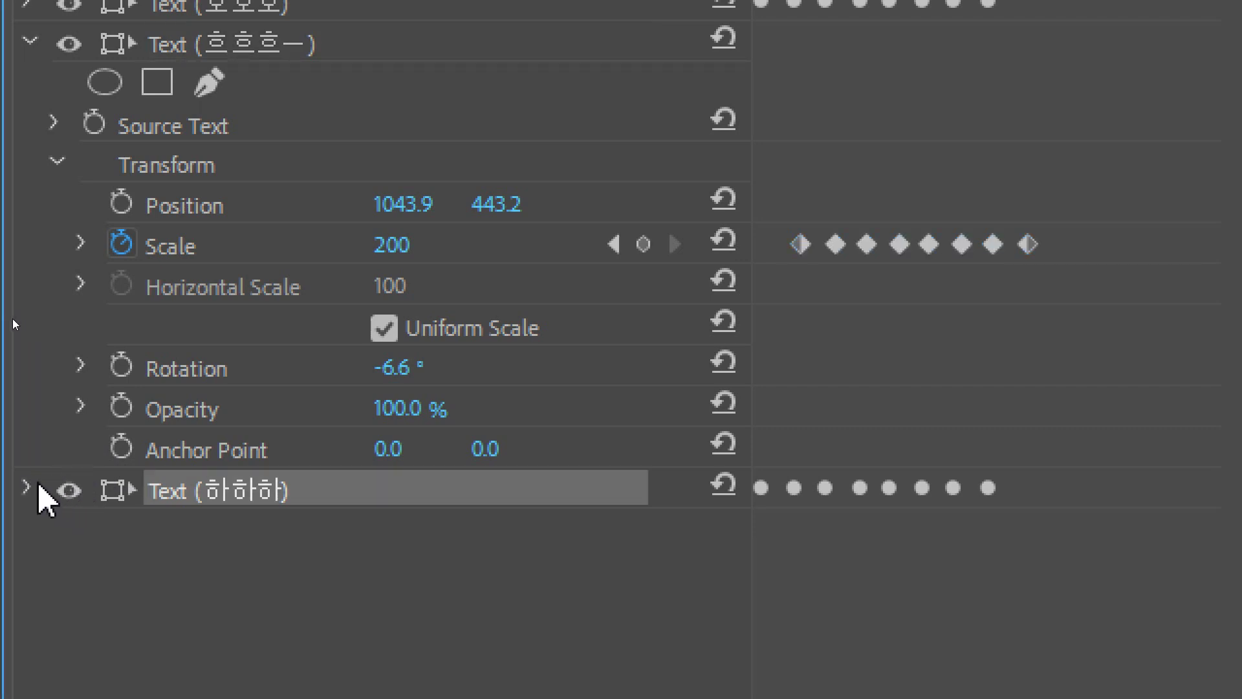
{"action": "left_click", "coordinate": [26, 487]}
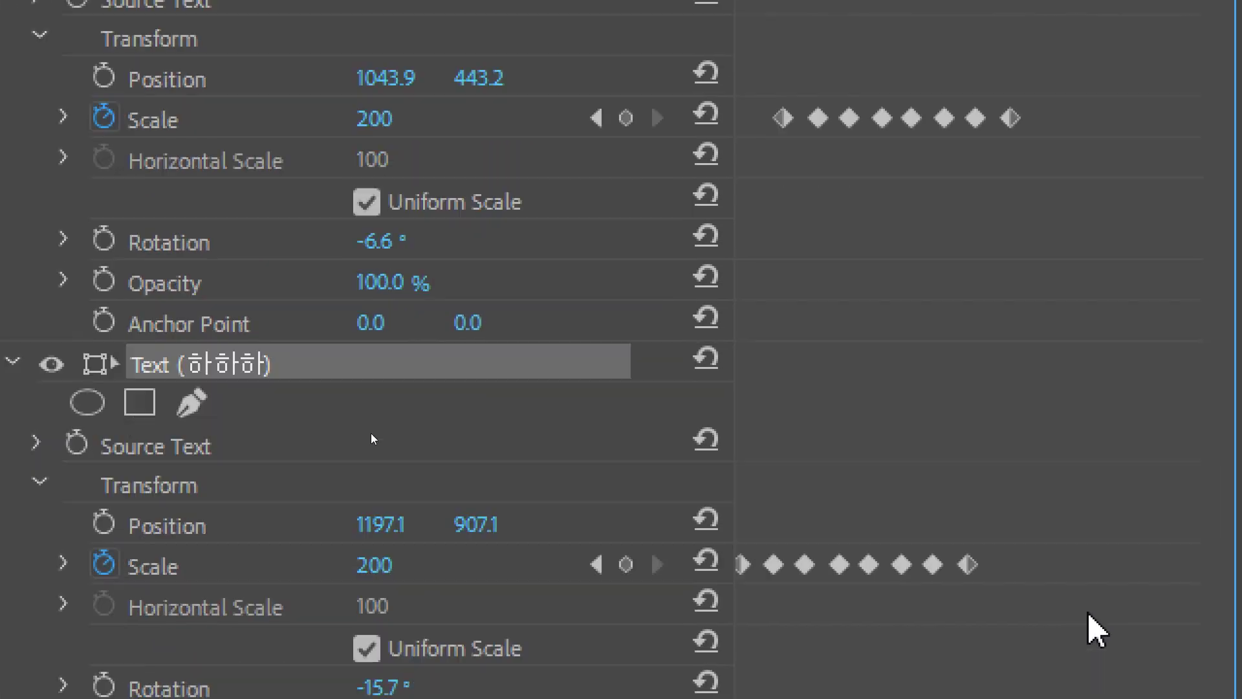
{"action": "left_click", "coordinate": [929, 374]}
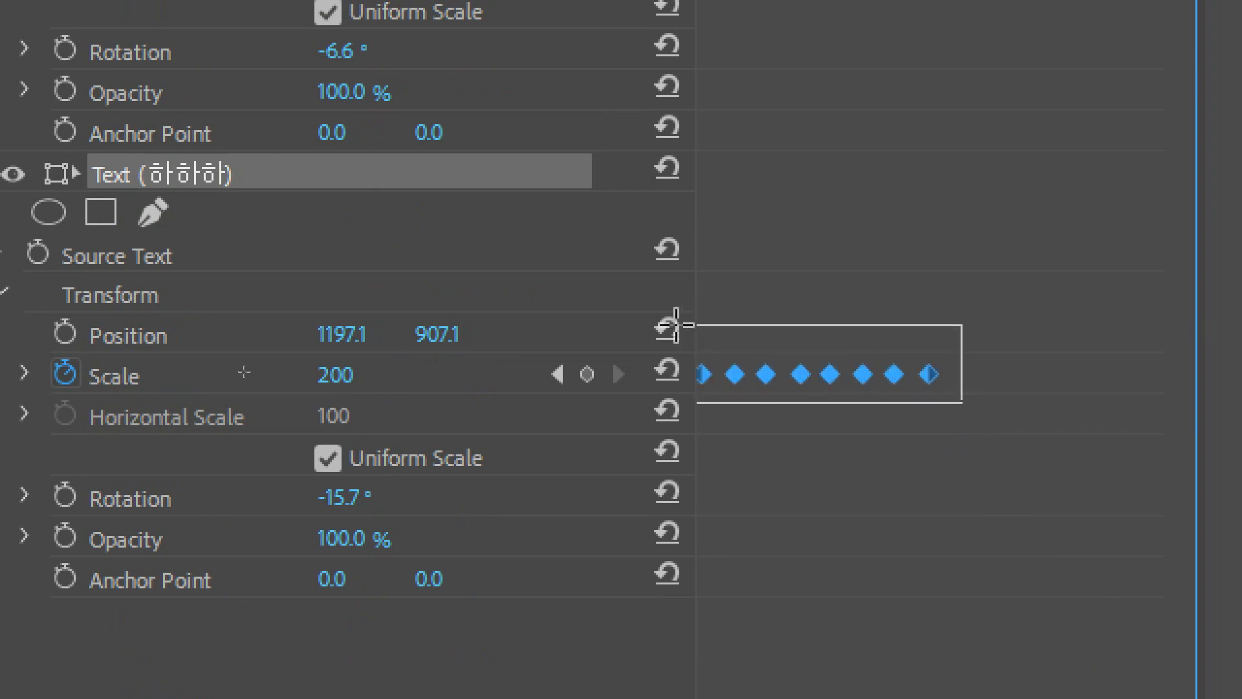
{"action": "left_click_drag", "start_coordinate": [824, 364], "coordinate": [680, 314]}
{"action": "left_click_drag", "start_coordinate": [768, 374], "coordinate": [776, 376]}
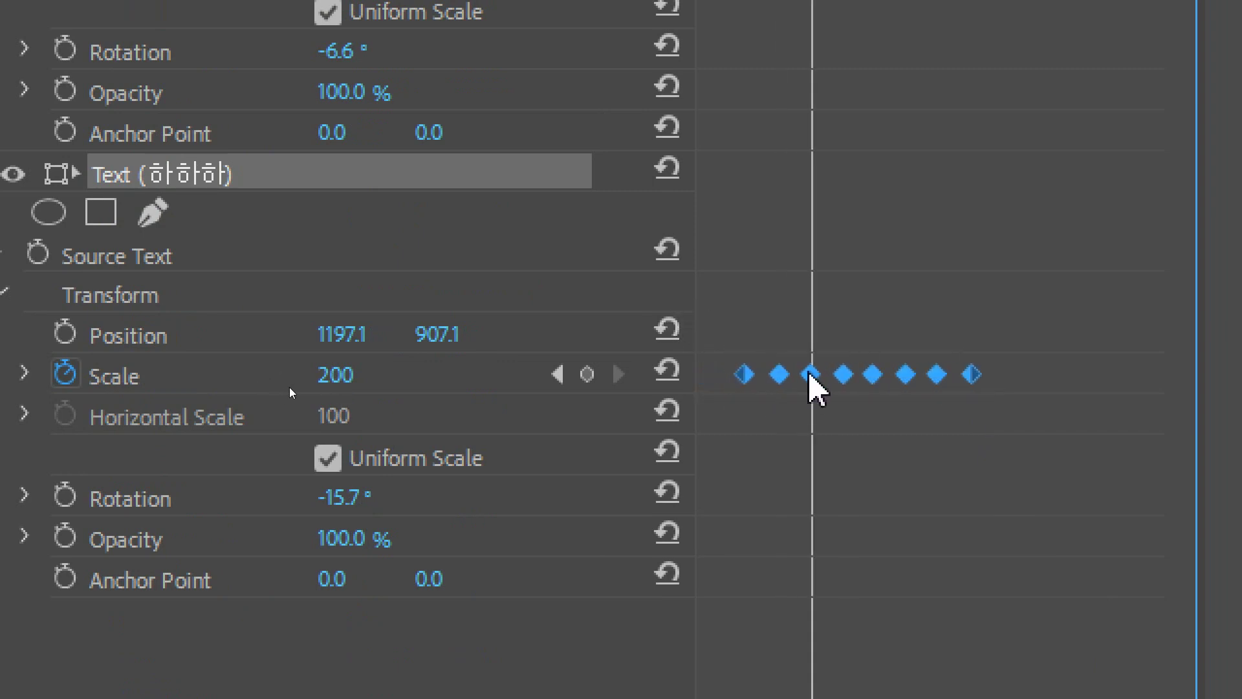